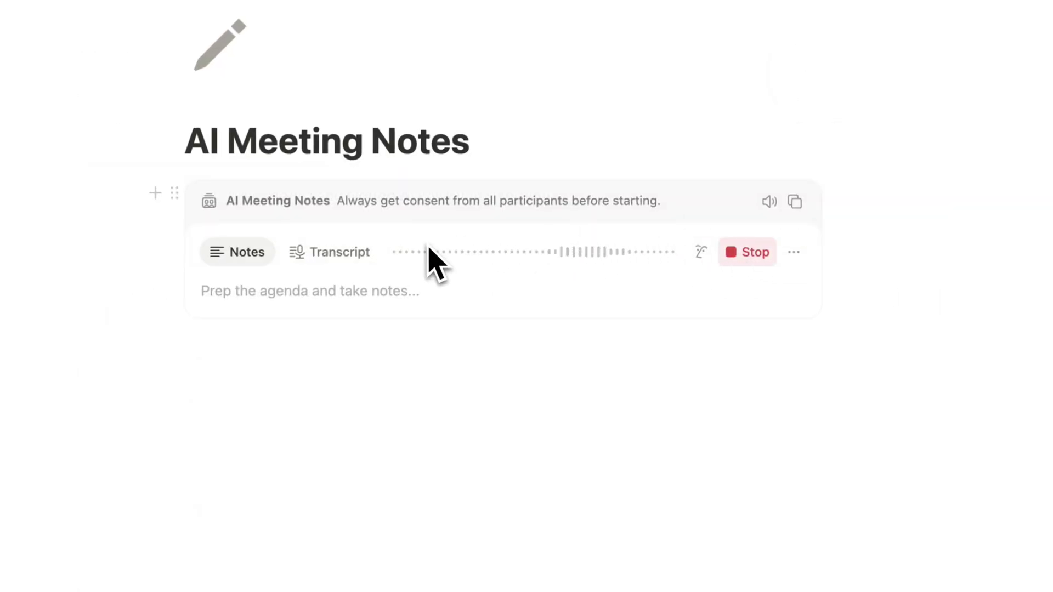
# - Show the meeting transcript, then change the AI model from GPT-4.1 to Claude 3.7 Sonnet
pyautogui.click(340, 258)
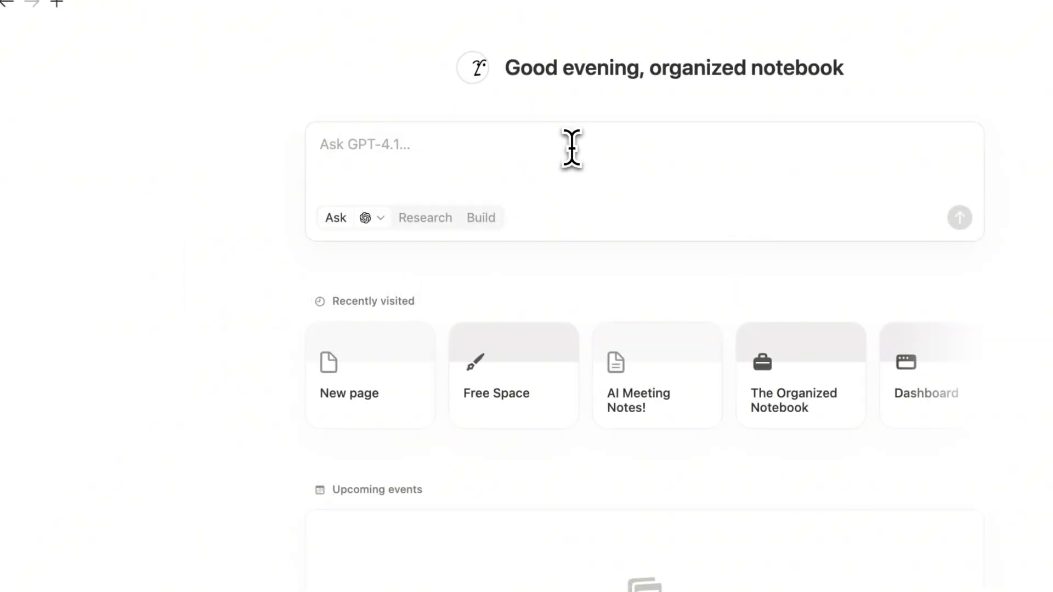
pyautogui.click(384, 221)
pyautogui.click(531, 363)
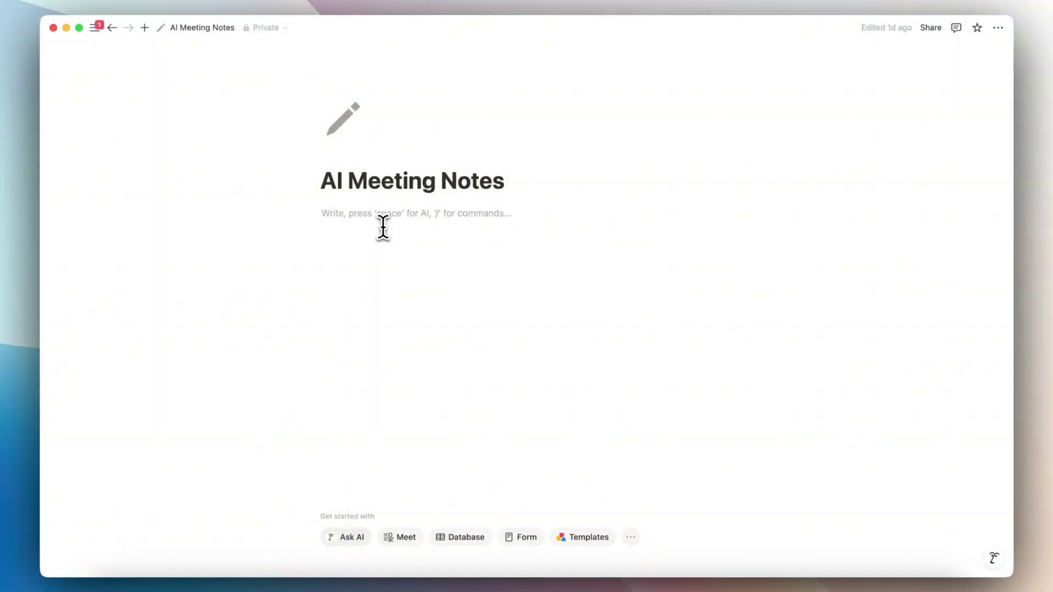
# - Insert an AI Meeting Notes block with /meet and drag it back into place
pyautogui.write('/meet')
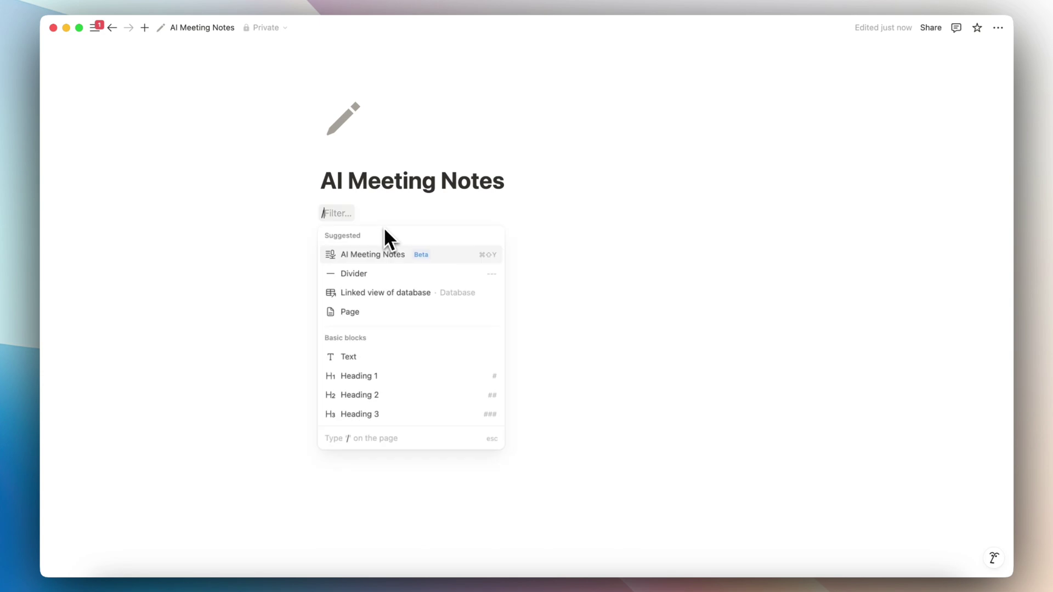
pyautogui.click(394, 254)
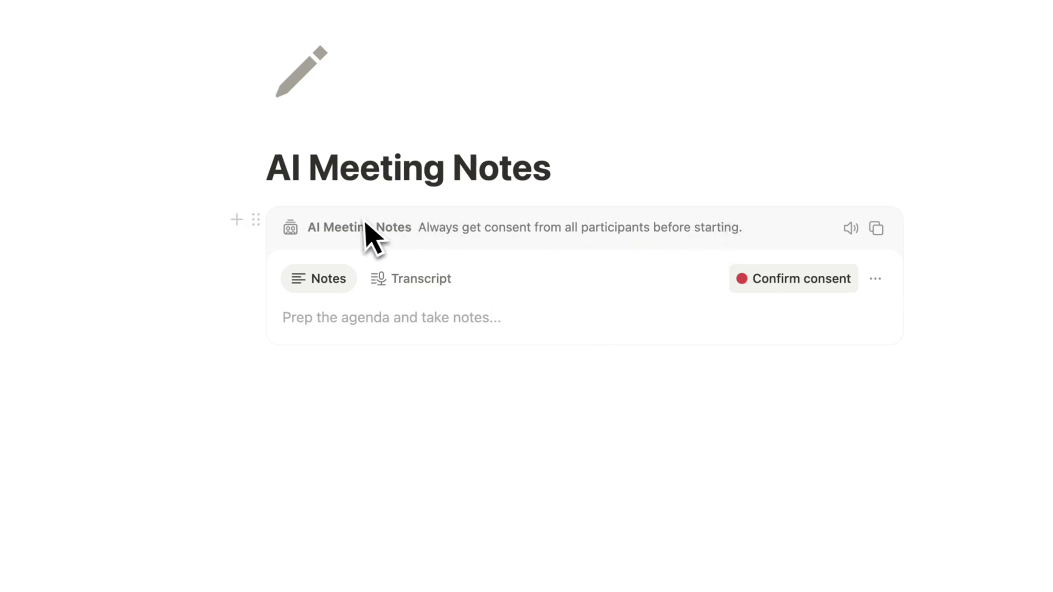
pyautogui.moveTo(255, 227); pyautogui.dragTo(493, 387)
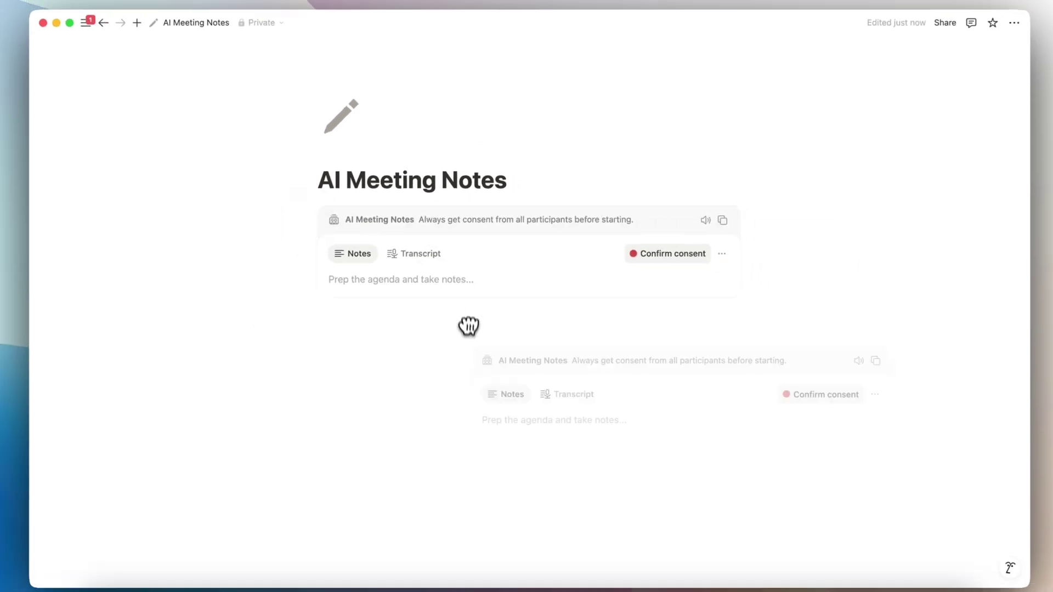
pyautogui.moveTo(469, 326); pyautogui.dragTo(313, 211)
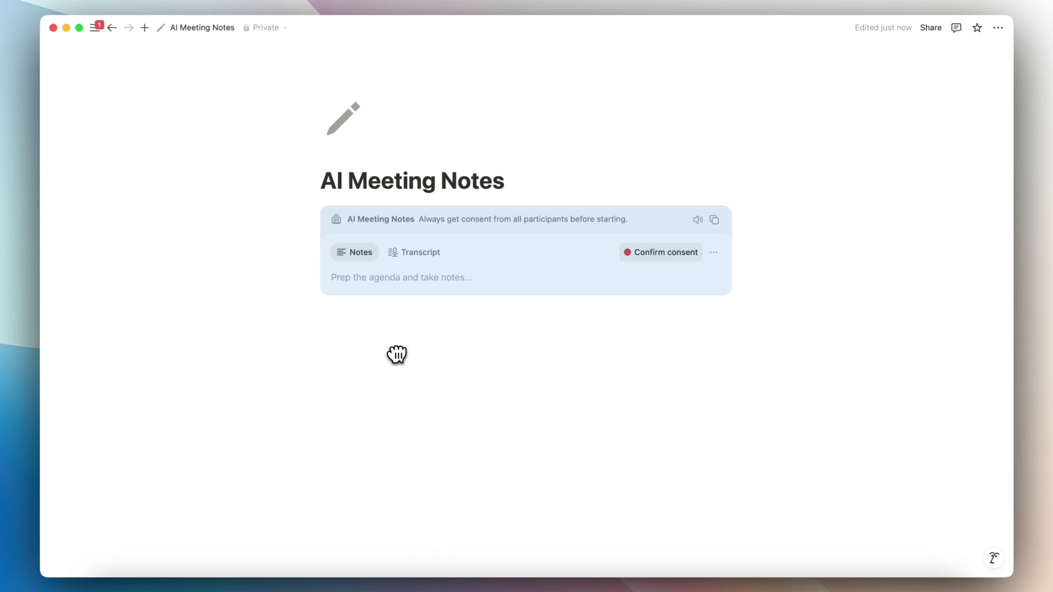
pyautogui.click(700, 220)
pyautogui.click(714, 253)
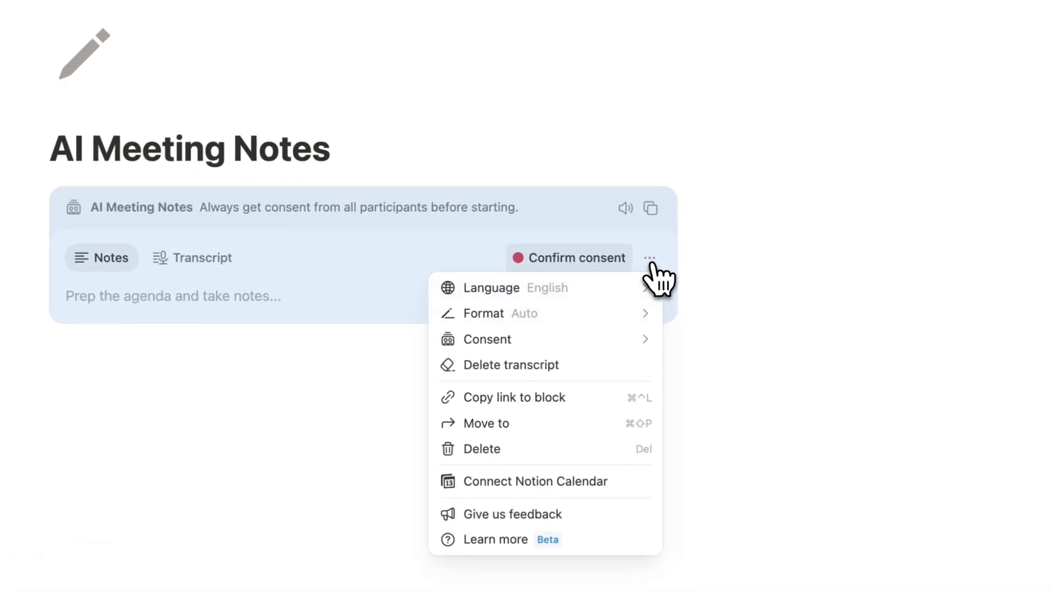
pyautogui.moveTo(606, 295)
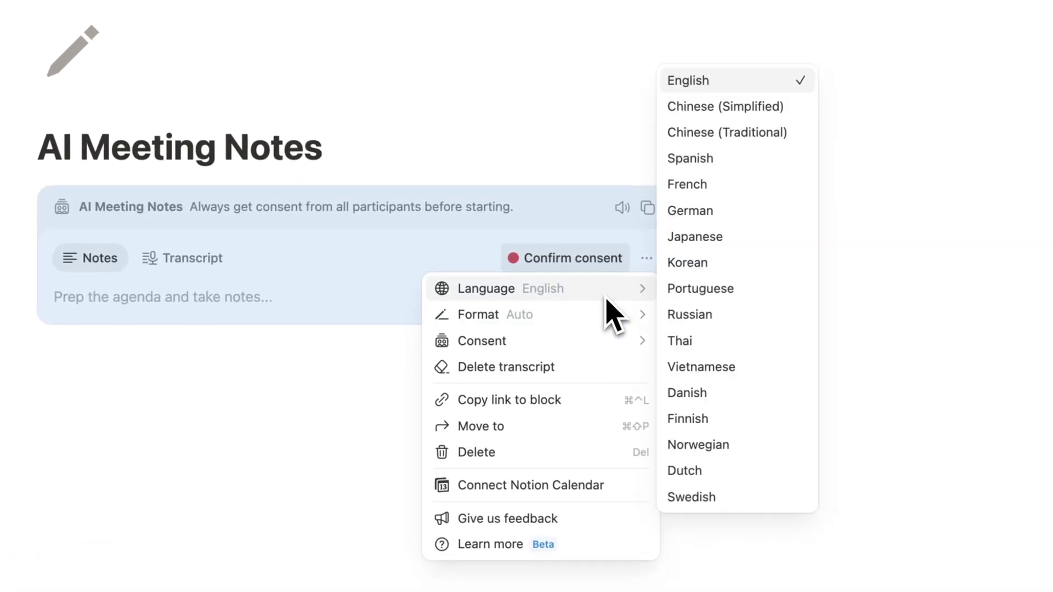
pyautogui.moveTo(612, 317)
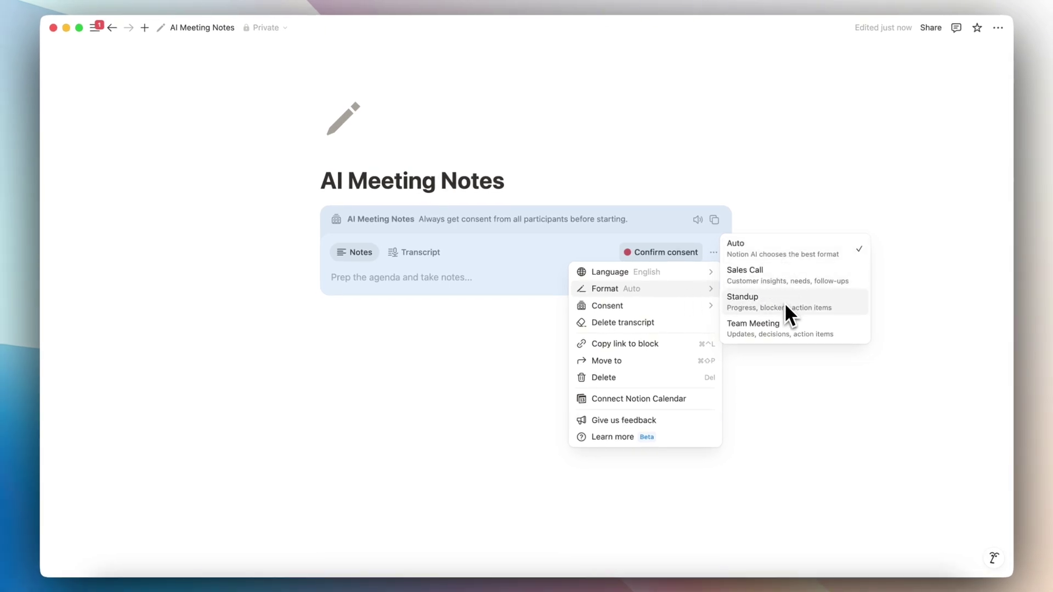
pyautogui.moveTo(707, 314)
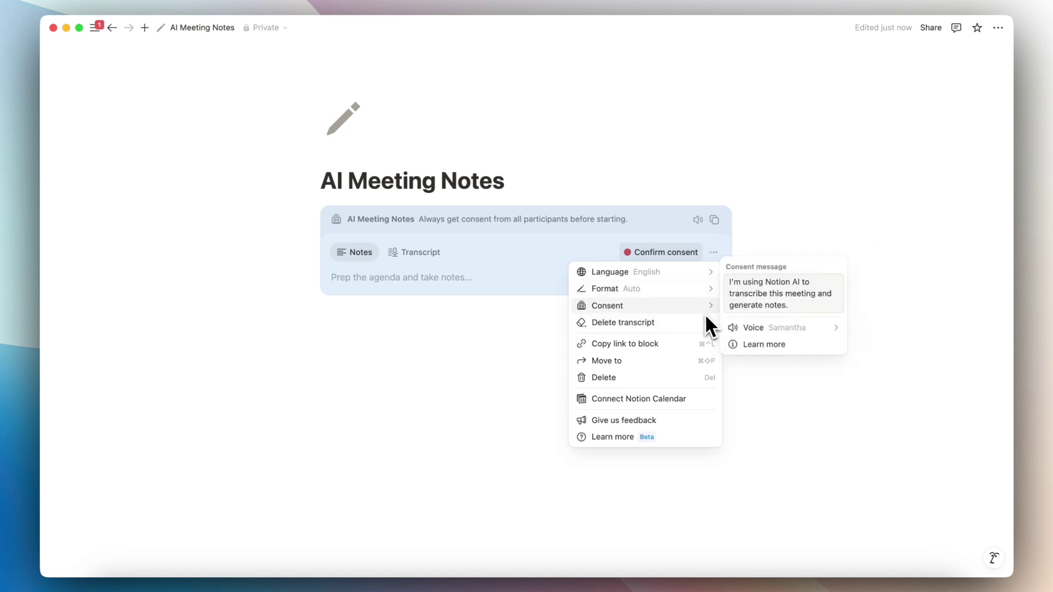
pyautogui.moveTo(751, 324)
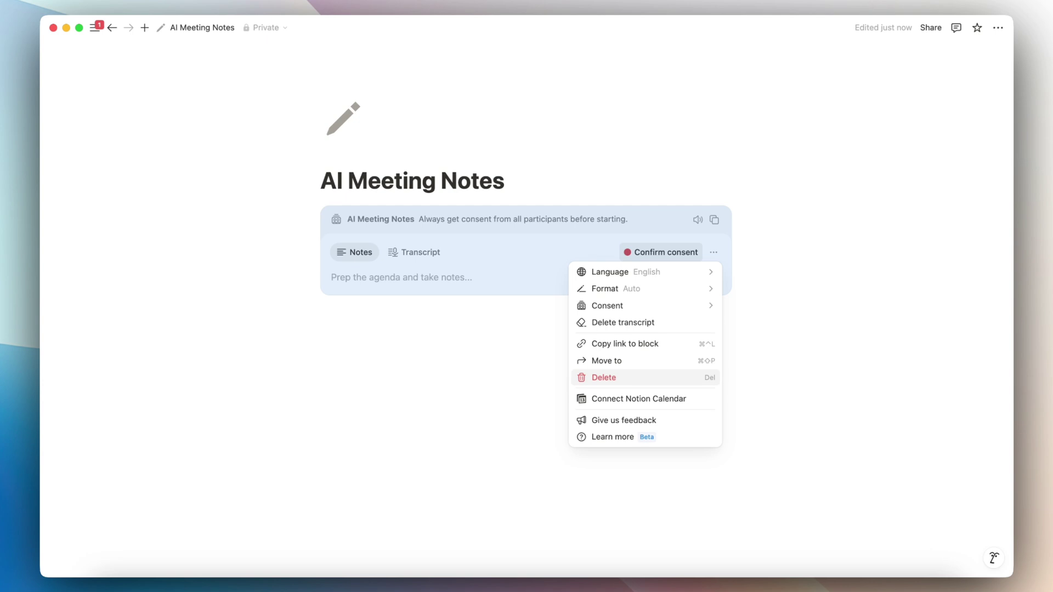
pyautogui.click(618, 191)
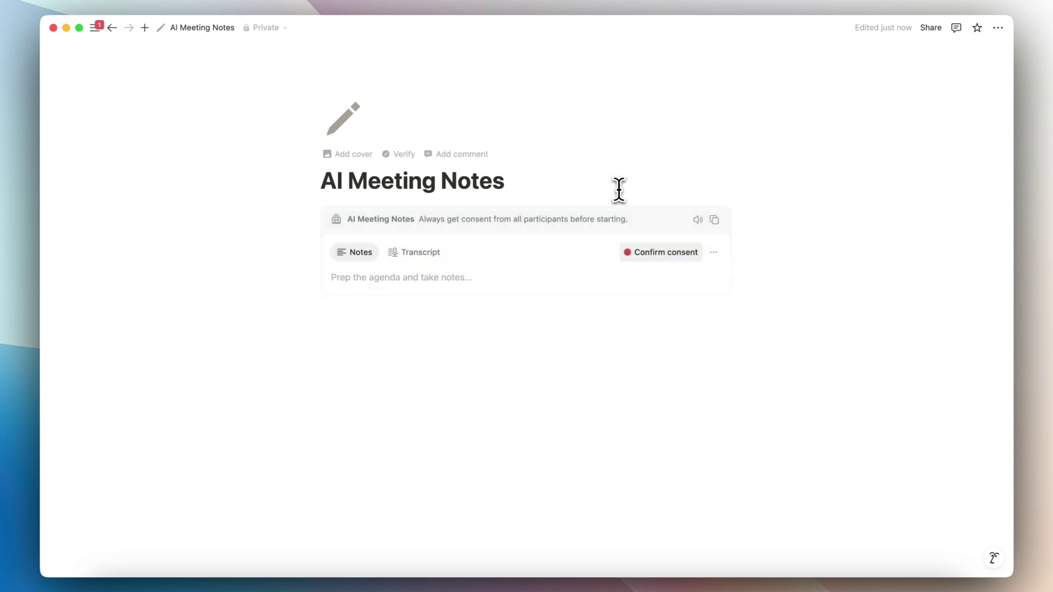
# - Confirm consent to start recording and view the live transcript
pyautogui.click(672, 254)
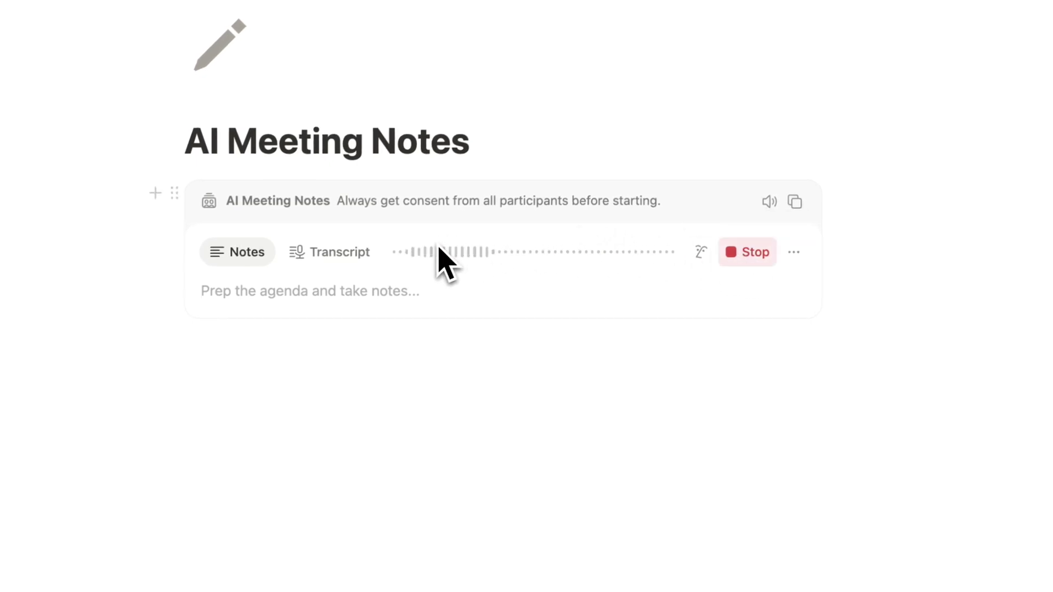
pyautogui.click(344, 258)
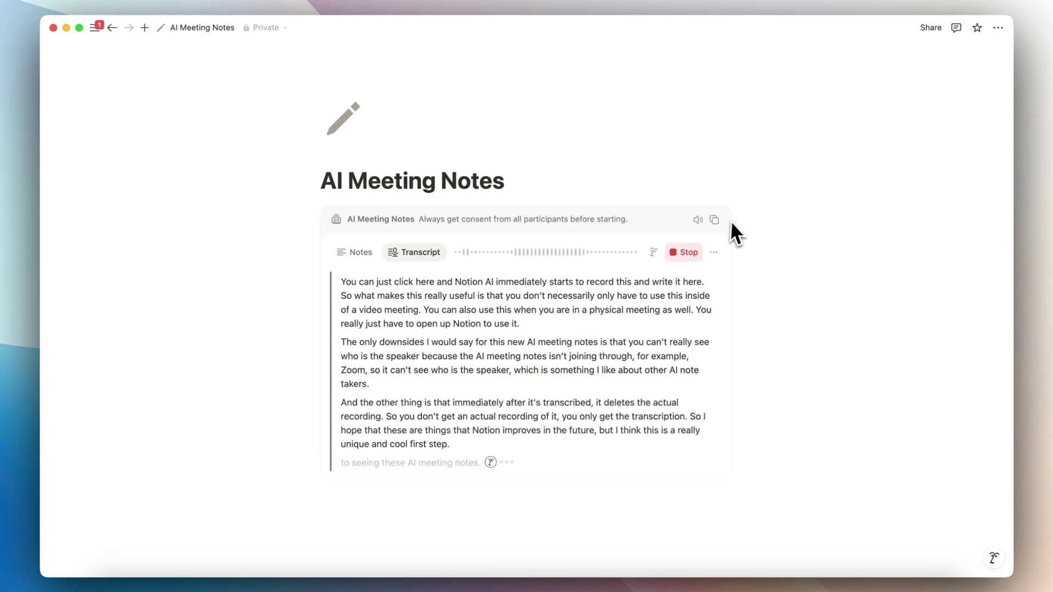
# - Stop the recording to generate the summary, then check the empty Notes area
pyautogui.click(684, 252)
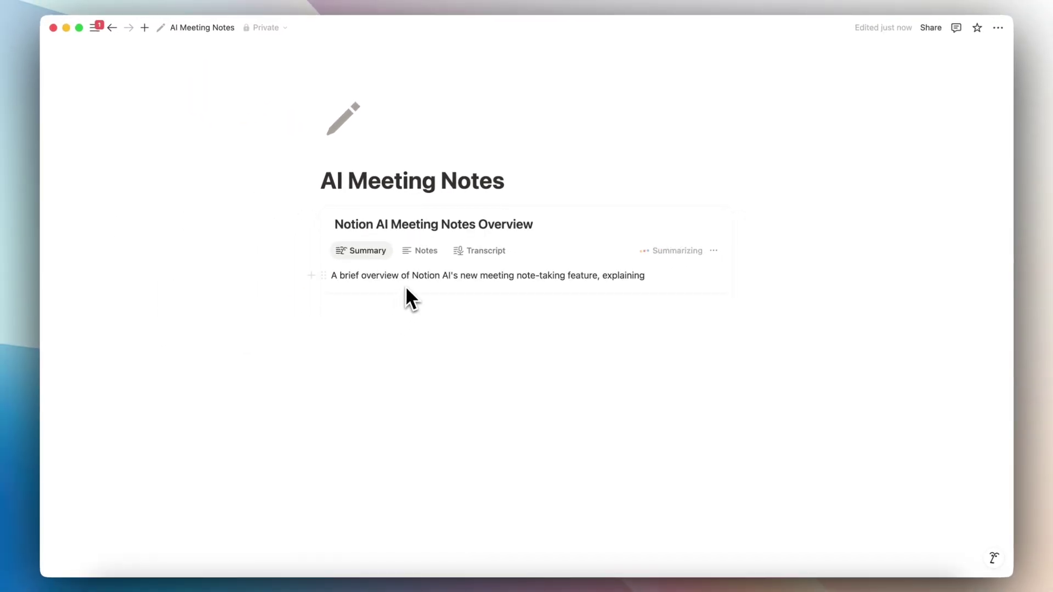
pyautogui.click(421, 251)
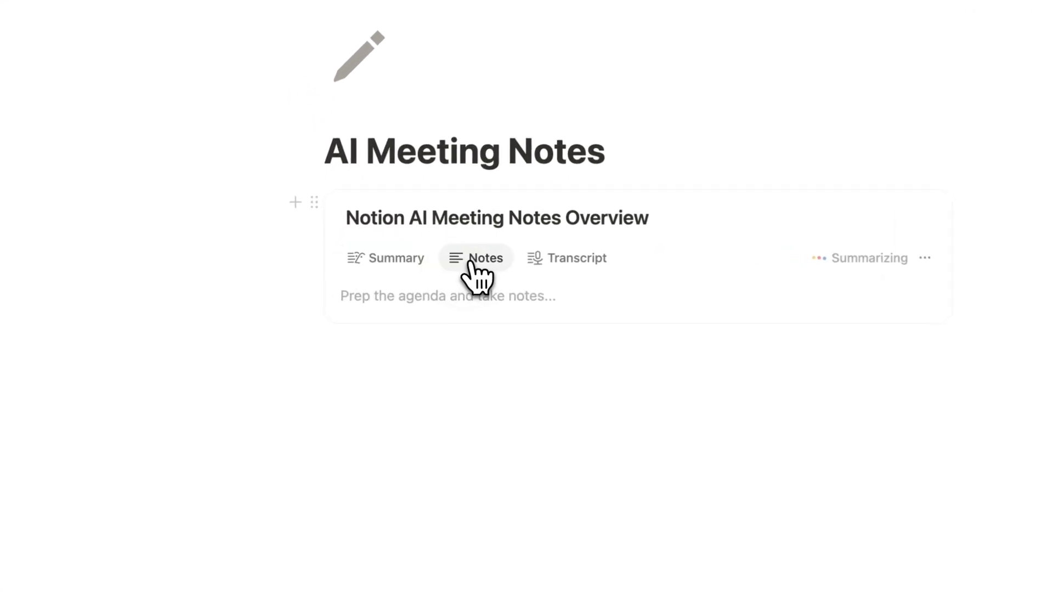
pyautogui.click(461, 301)
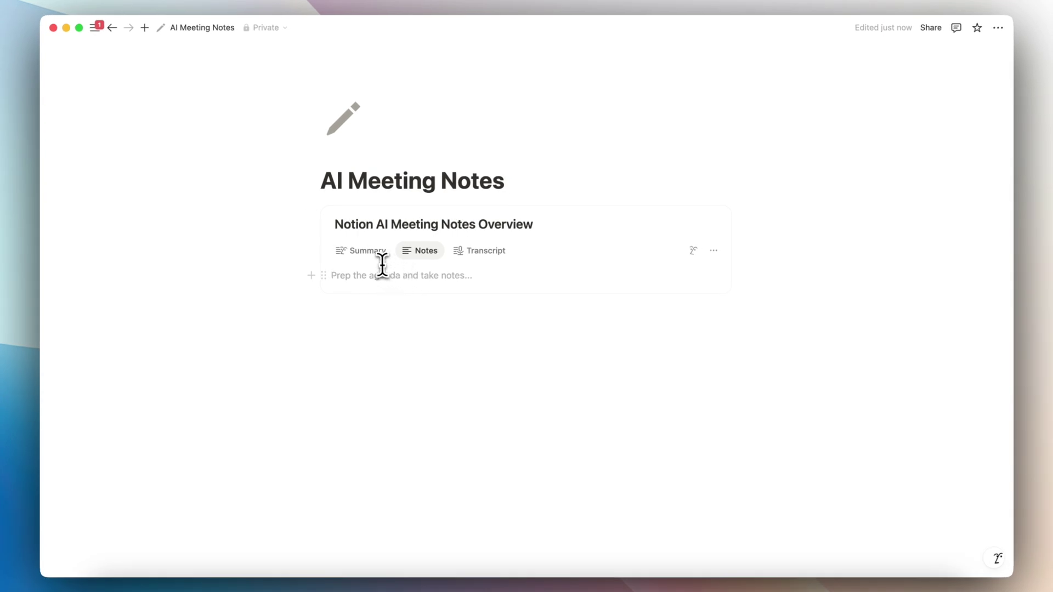
# - Return to the Notion AI Meeting Notes Overview summary and add an empty line below the title
pyautogui.click(365, 251)
pyautogui.scroll(-5, 475, 393)
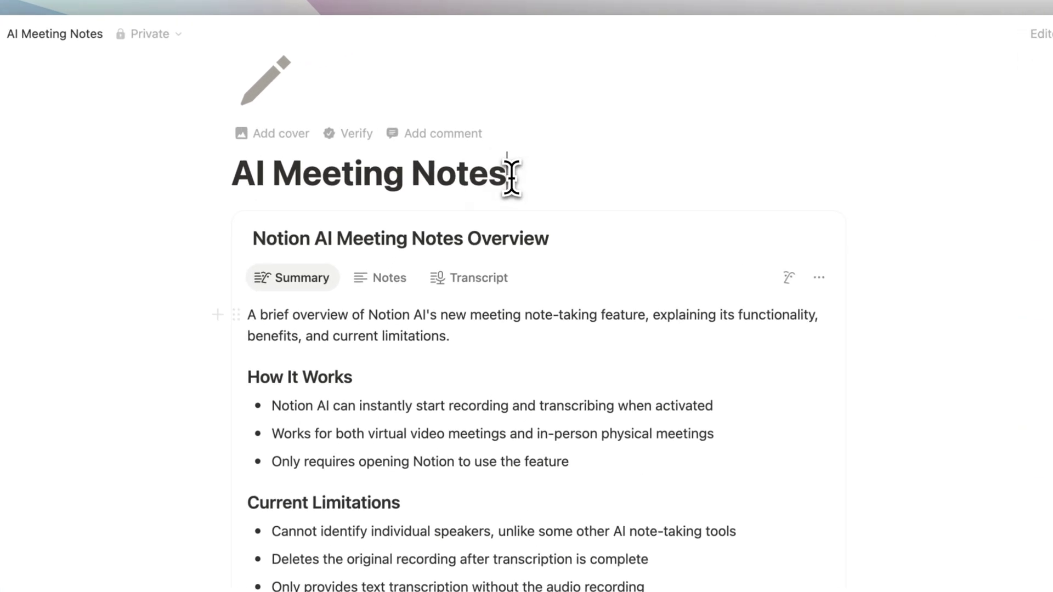
pyautogui.press('Return')
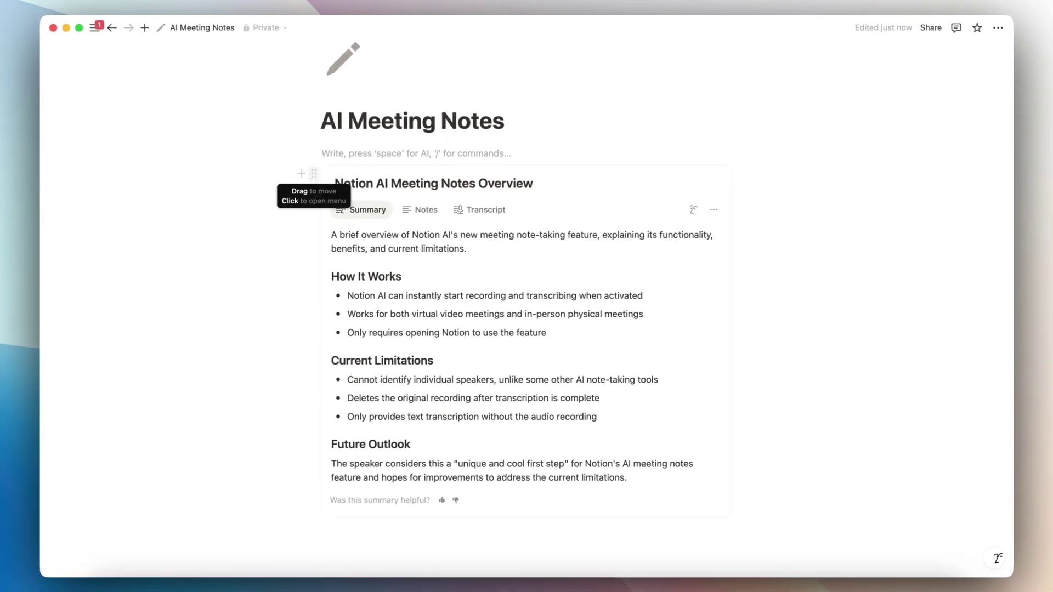
# - Insert a table database with /data and title it 'Meeting Notes'
pyautogui.write('/')
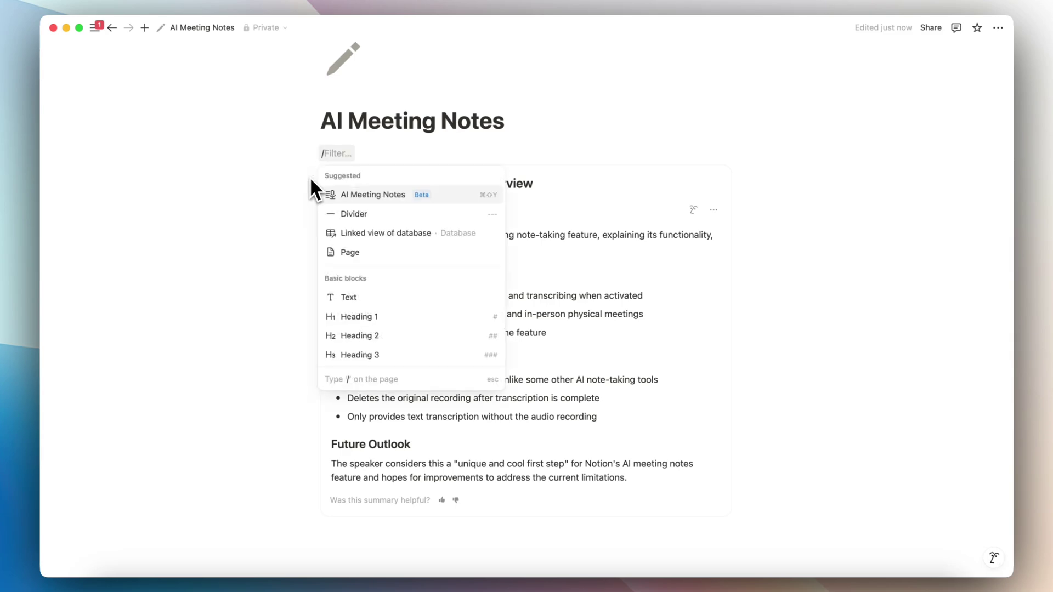
pyautogui.write('data')
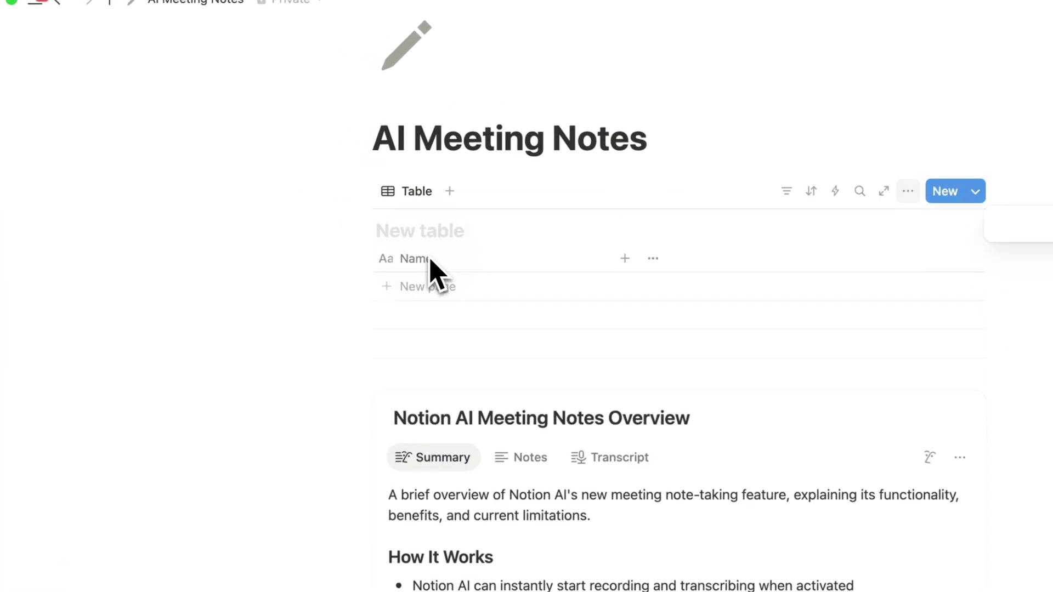
pyautogui.click(407, 233)
pyautogui.write('Meeting Notes')
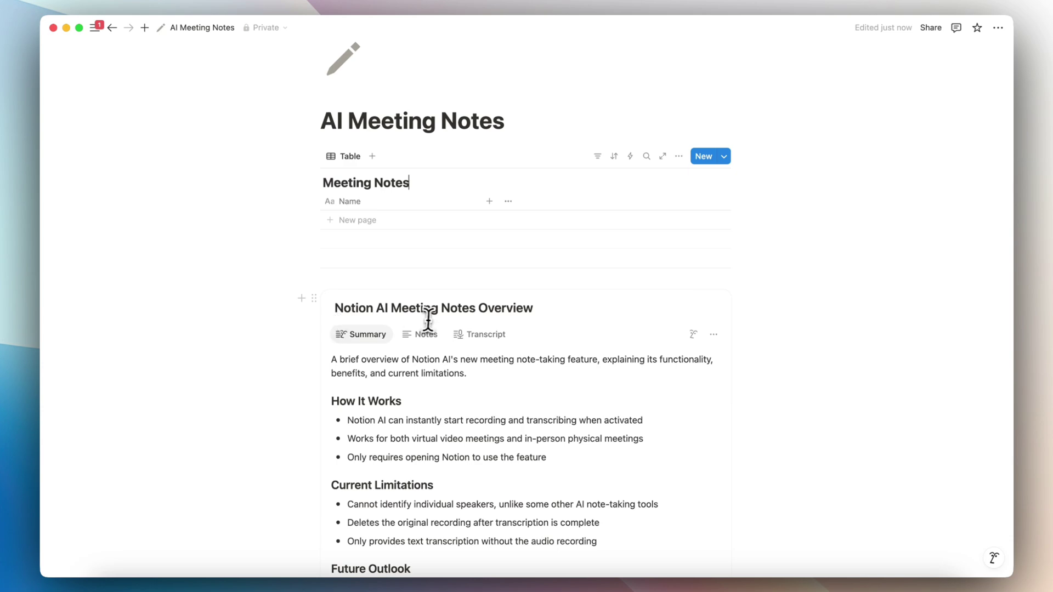
# - Create a 'New Meeting Note' table template containing an AI Meeting Notes block
pyautogui.click(744, 179)
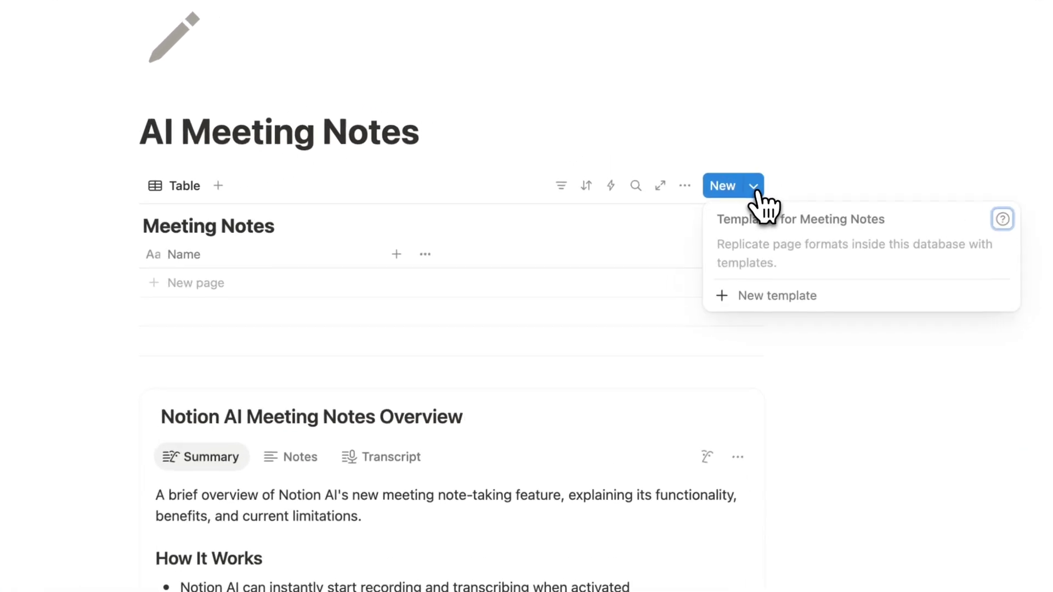
pyautogui.click(766, 271)
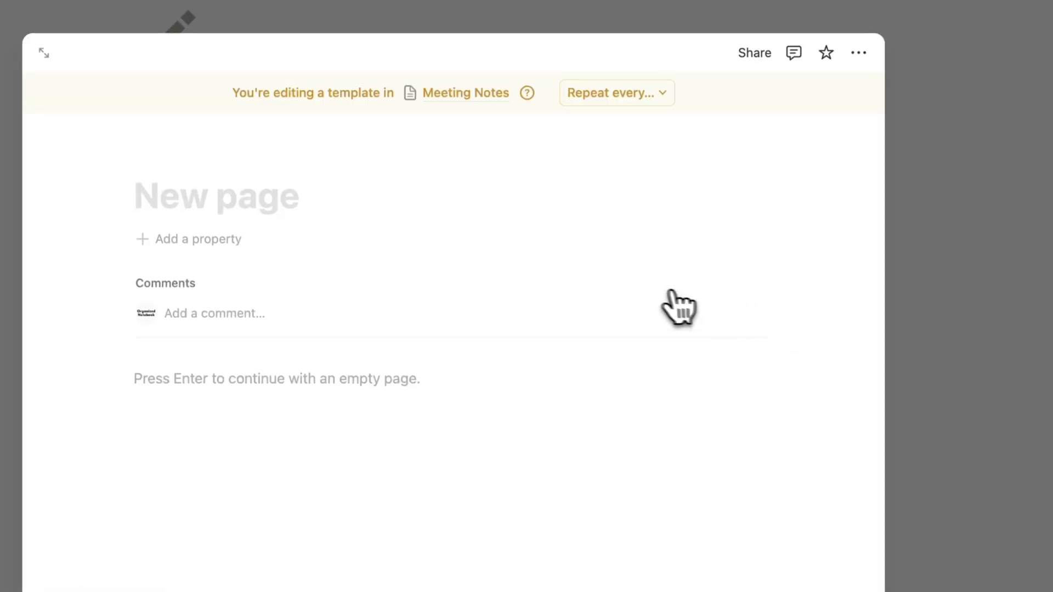
pyautogui.write('N')
pyautogui.write('ew Meeting ')
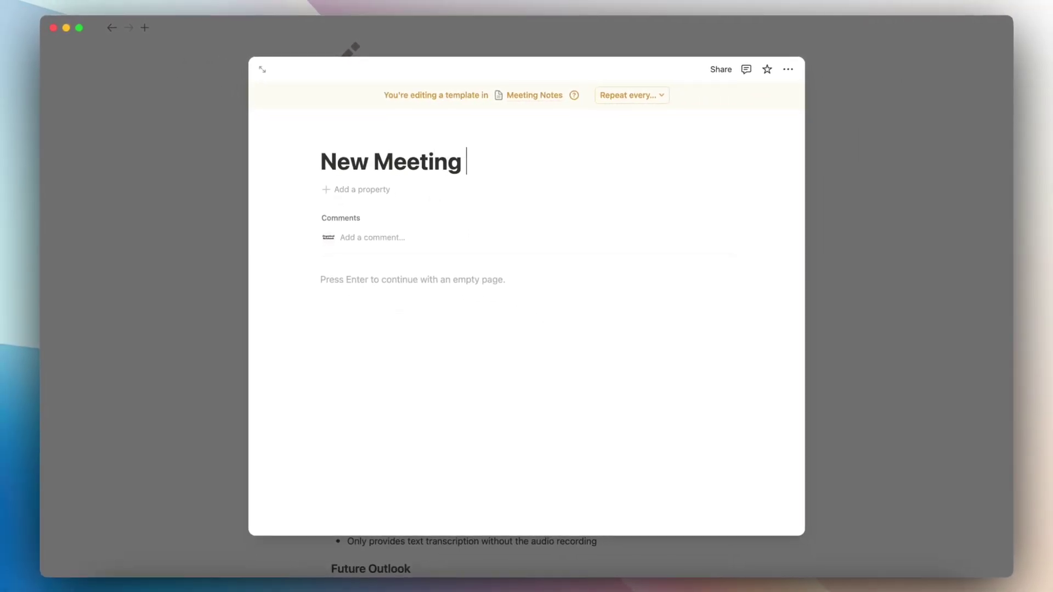
pyautogui.write('Note')
pyautogui.click(401, 286)
pyautogui.write('/meet')
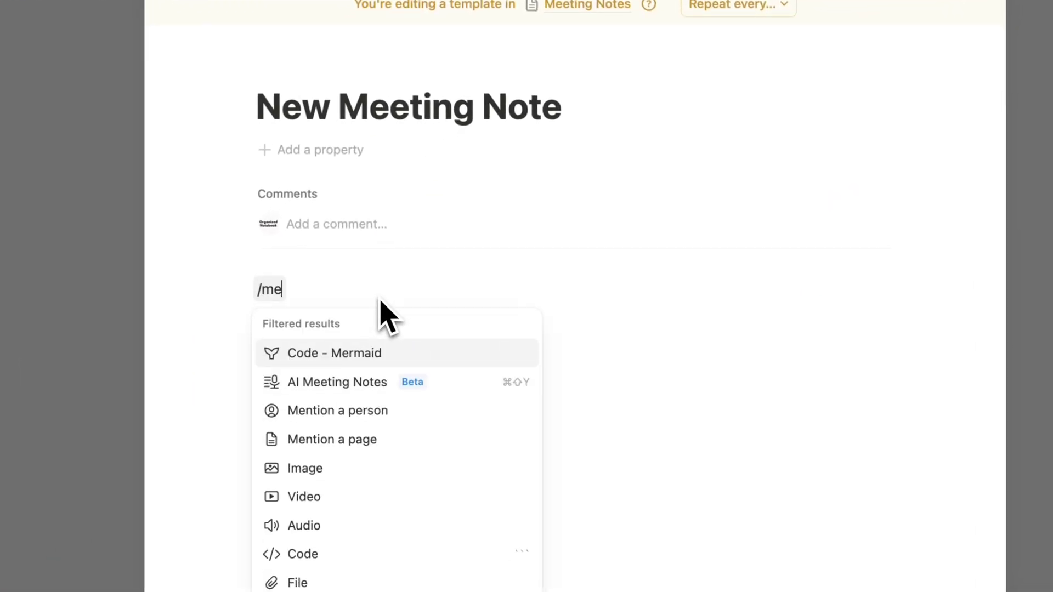
pyautogui.click(377, 357)
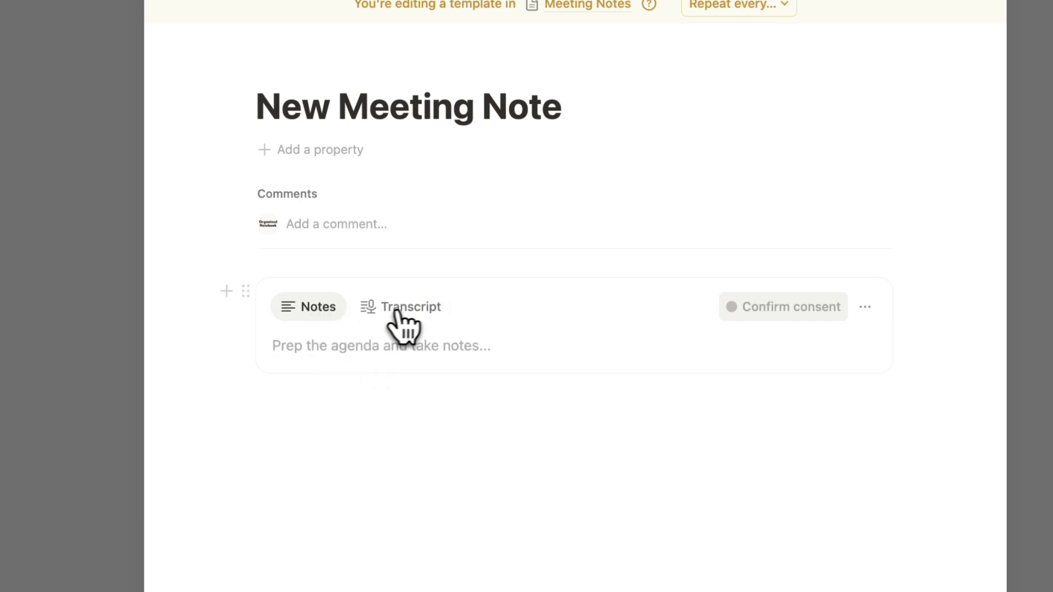
pyautogui.click(896, 294)
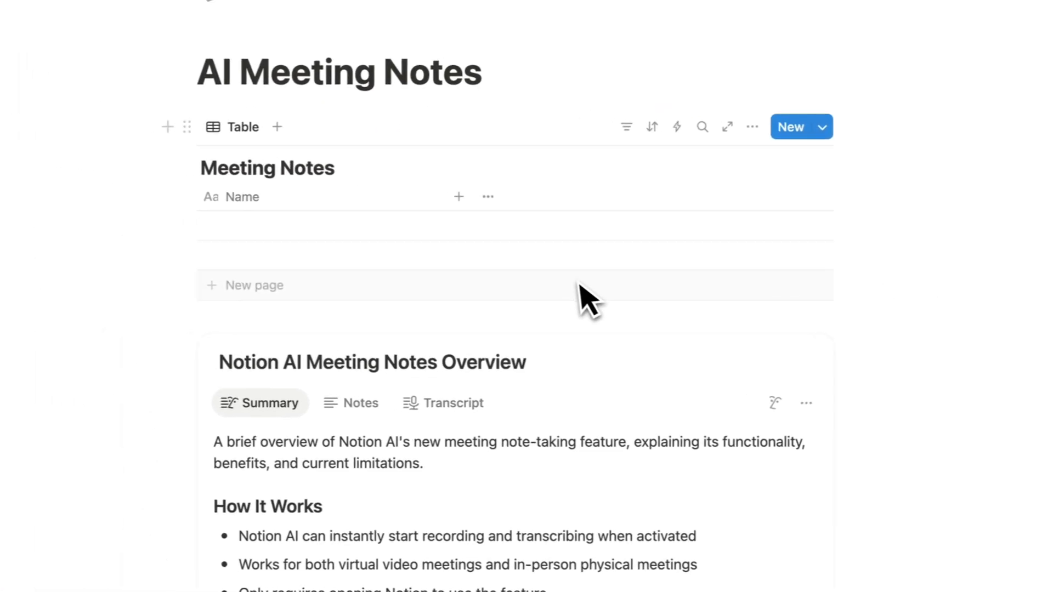
# - Add a Meeting Notes row built from the New Meeting Note template
pyautogui.click(93, 215)
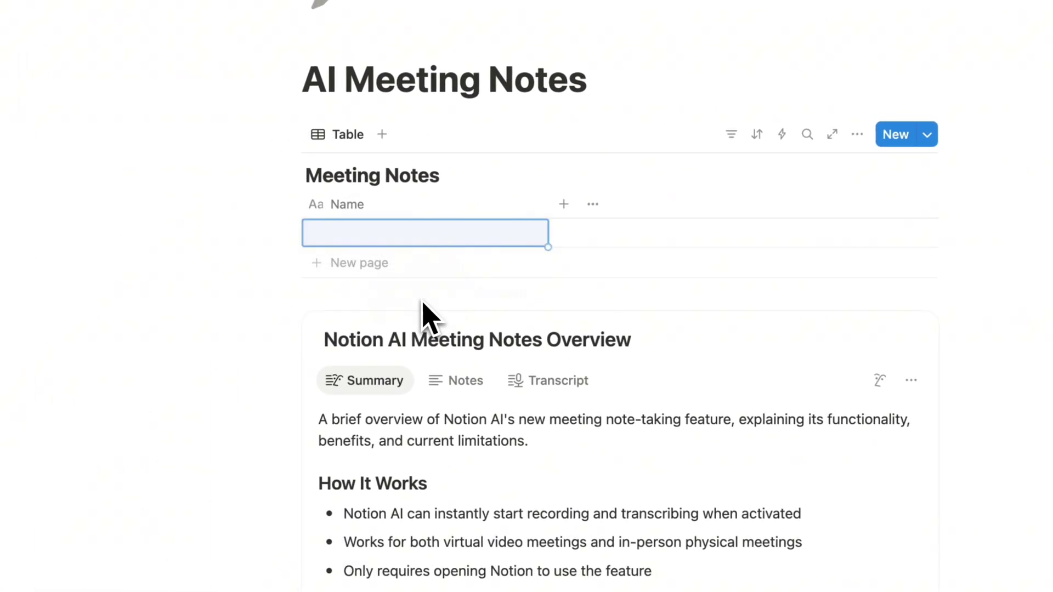
pyautogui.click(531, 247)
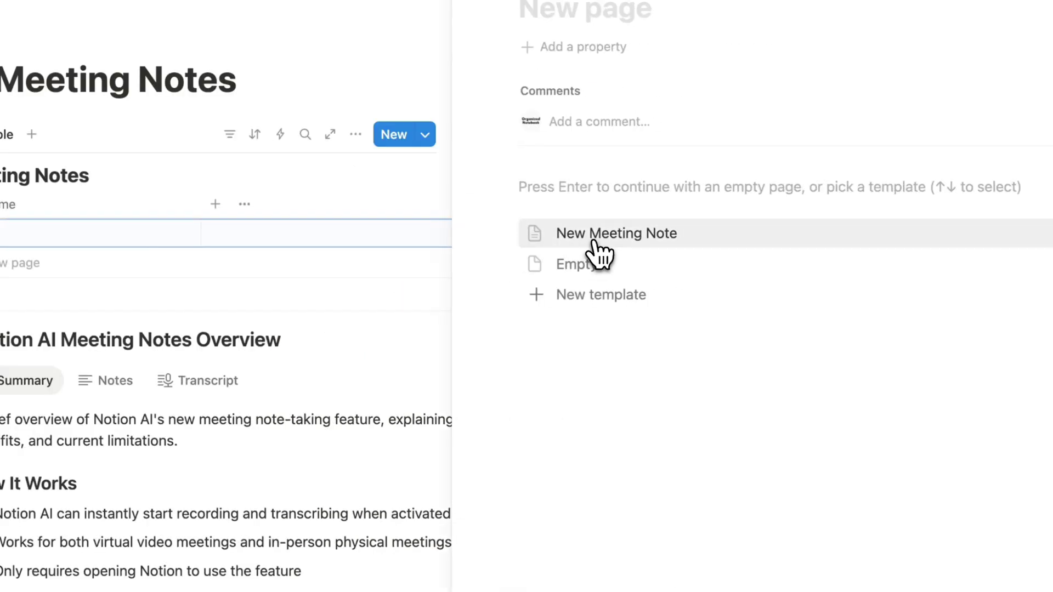
pyautogui.click(595, 240)
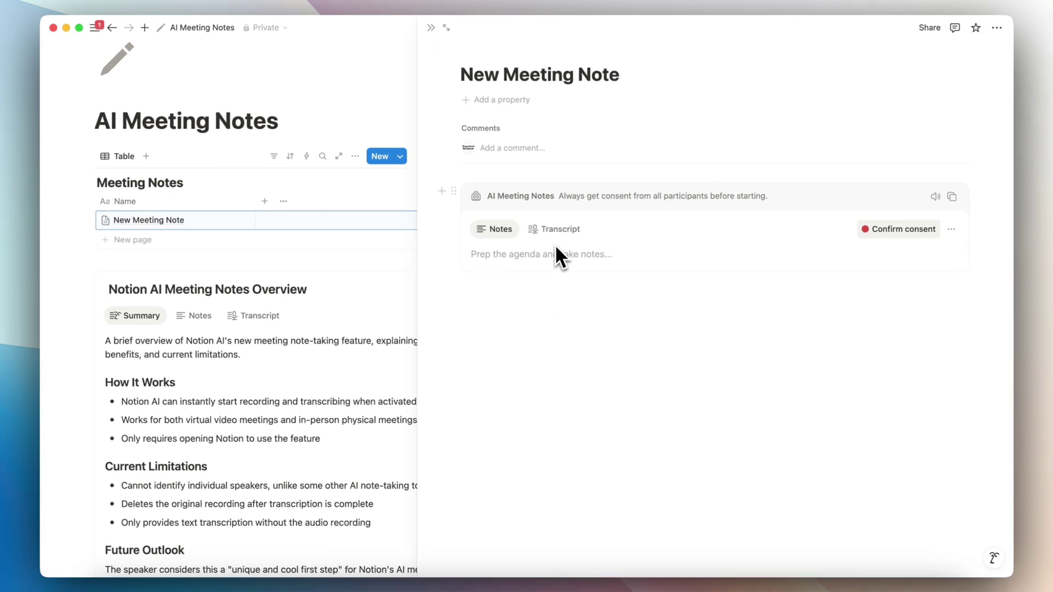
pyautogui.click(431, 28)
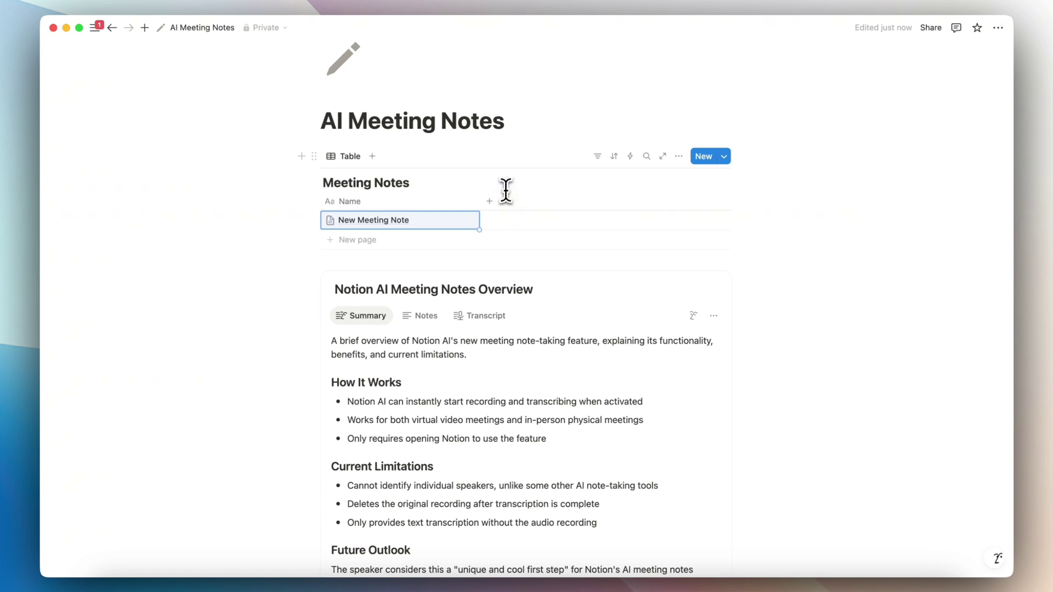
# - Add an AI Meeting Notes block via /ai on a new line below the page title
pyautogui.click(506, 121)
pyautogui.press('Return')
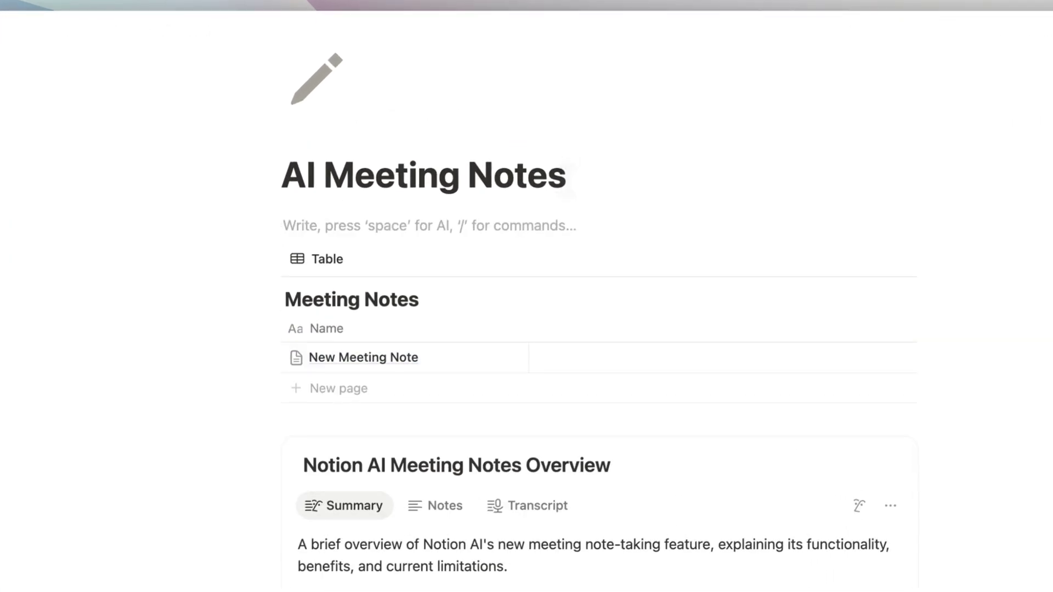
pyautogui.write('/ai')
pyautogui.click(400, 293)
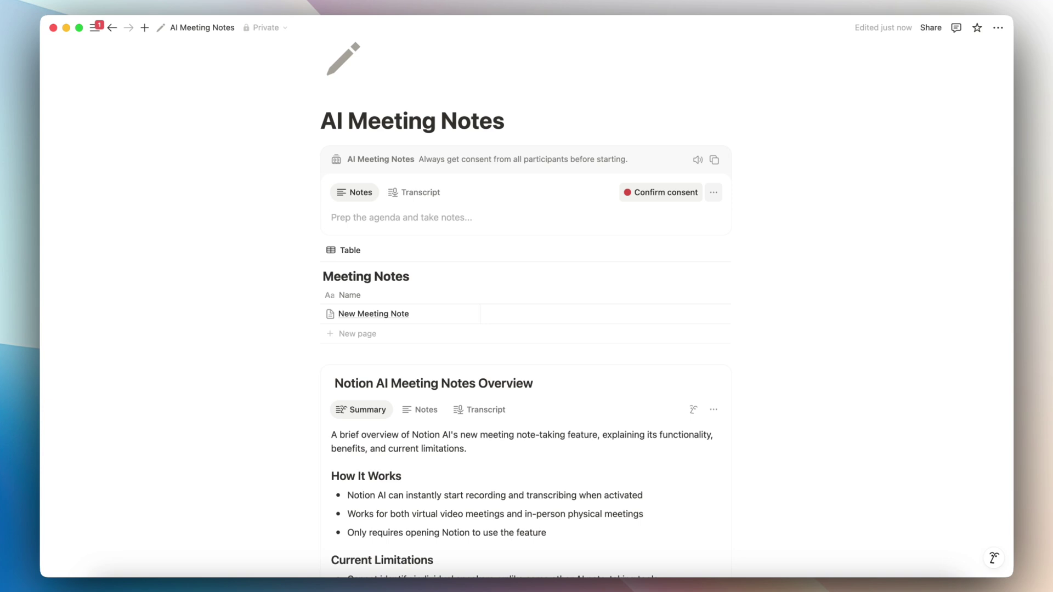
# - Snap Notion beside the YouTube tutorial, start recording the meeting notes, and play the video
pyautogui.hotkey('ctrl', 'alt', 'Left')
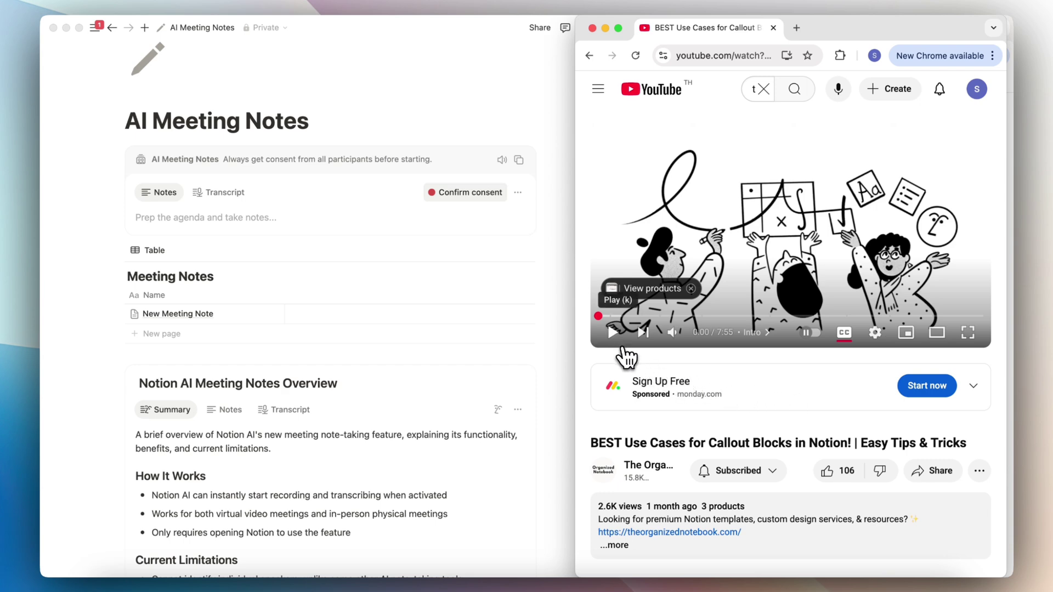
pyautogui.click(465, 193)
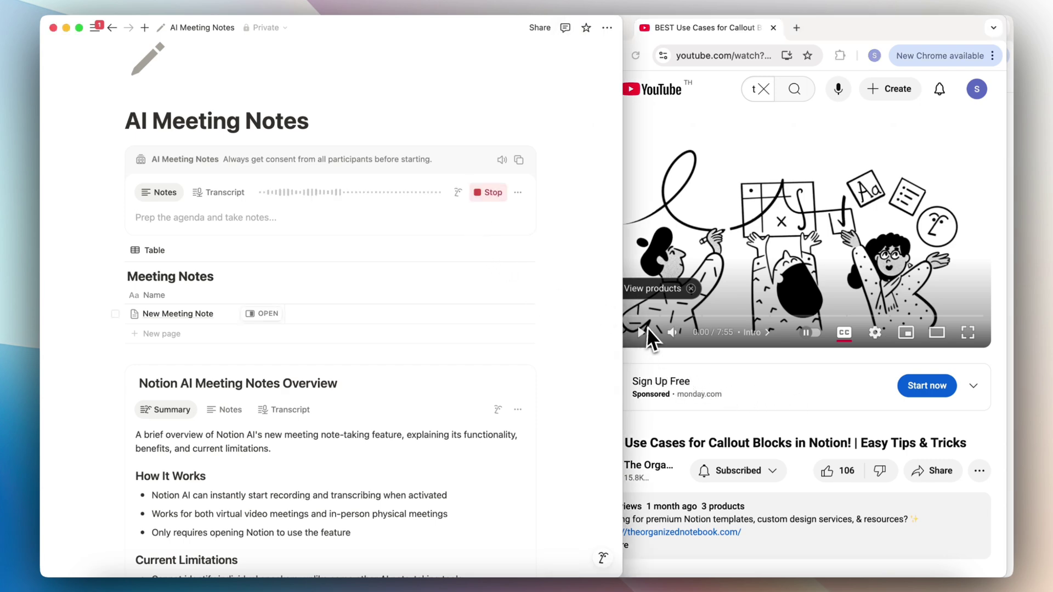
pyautogui.click(613, 332)
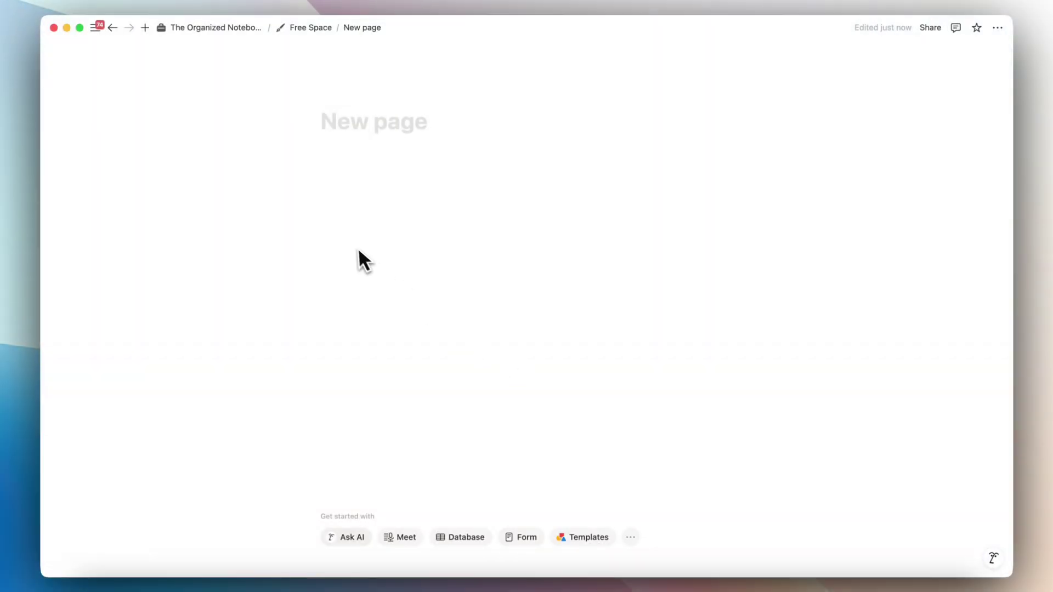
# - On Home, pick OpenAI GPT-4.1 as the chat model, then switch to Anthropic Claude 3.7 Sonnet
pyautogui.moveTo(121, 73)
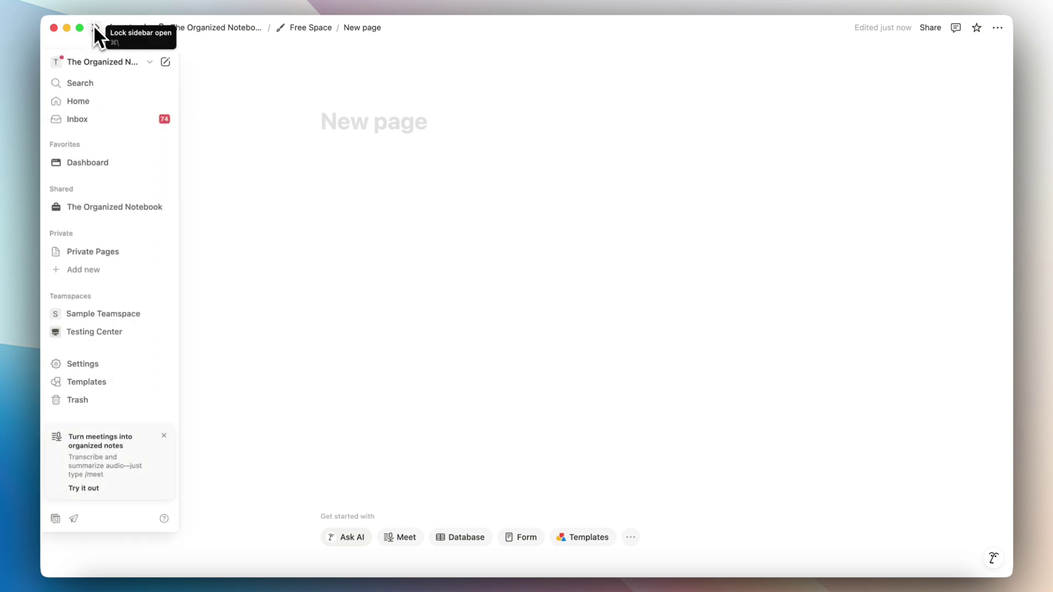
pyautogui.click(81, 137)
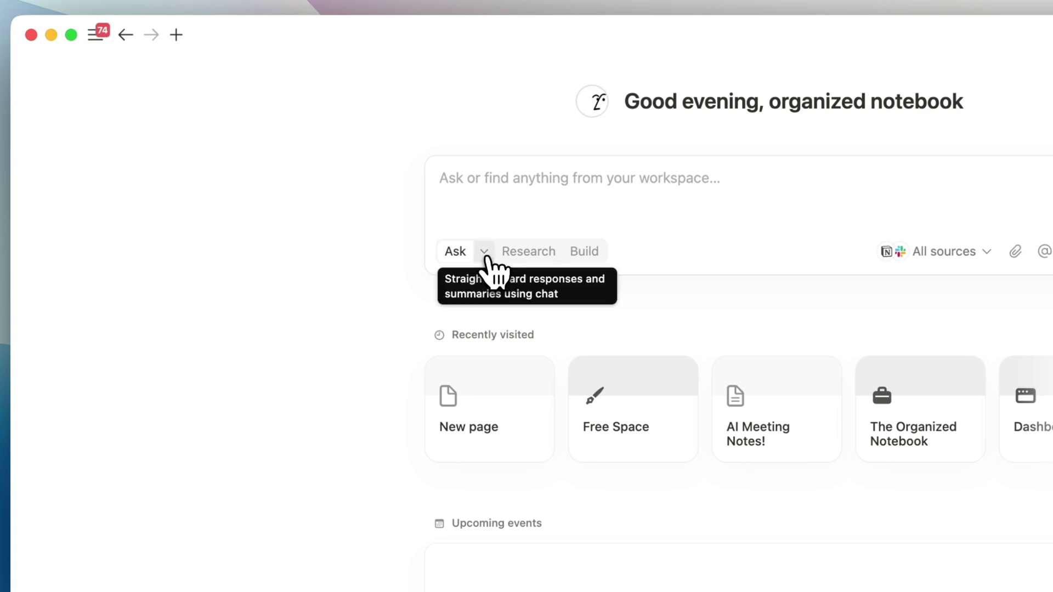
pyautogui.click(488, 259)
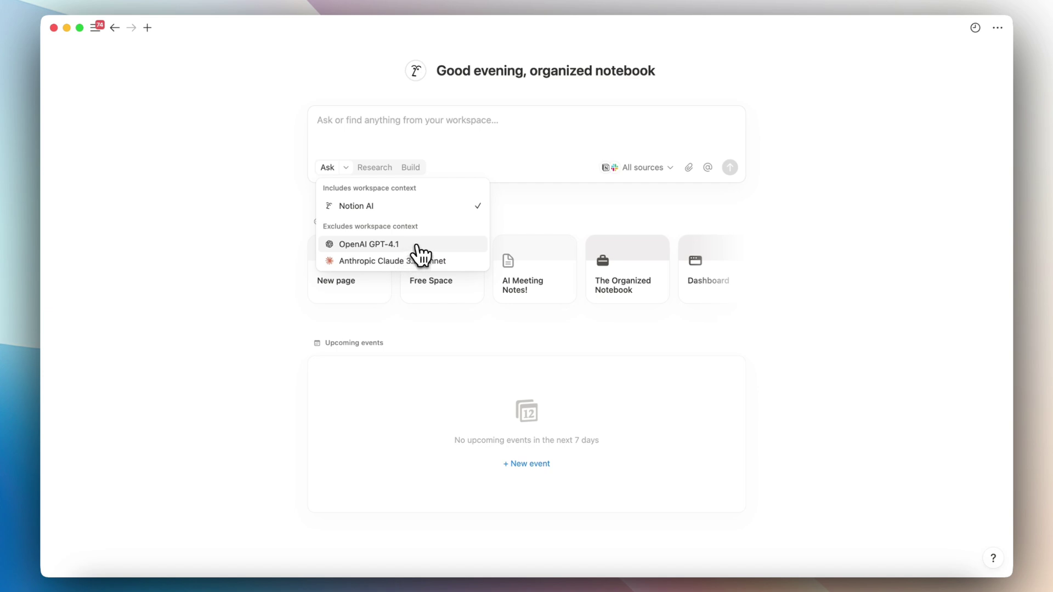
pyautogui.click(417, 245)
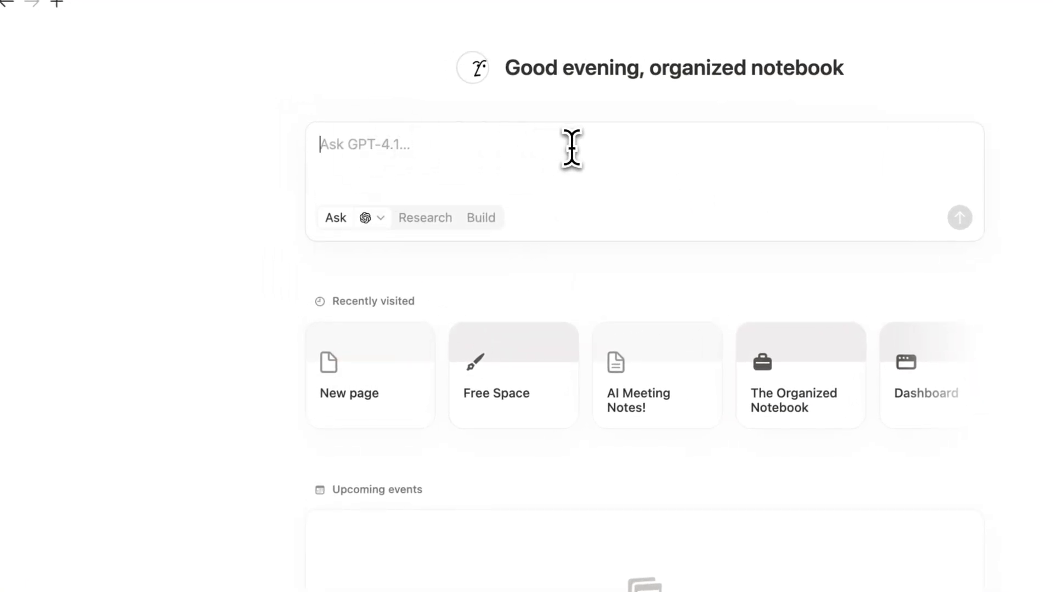
pyautogui.click(382, 220)
pyautogui.click(503, 363)
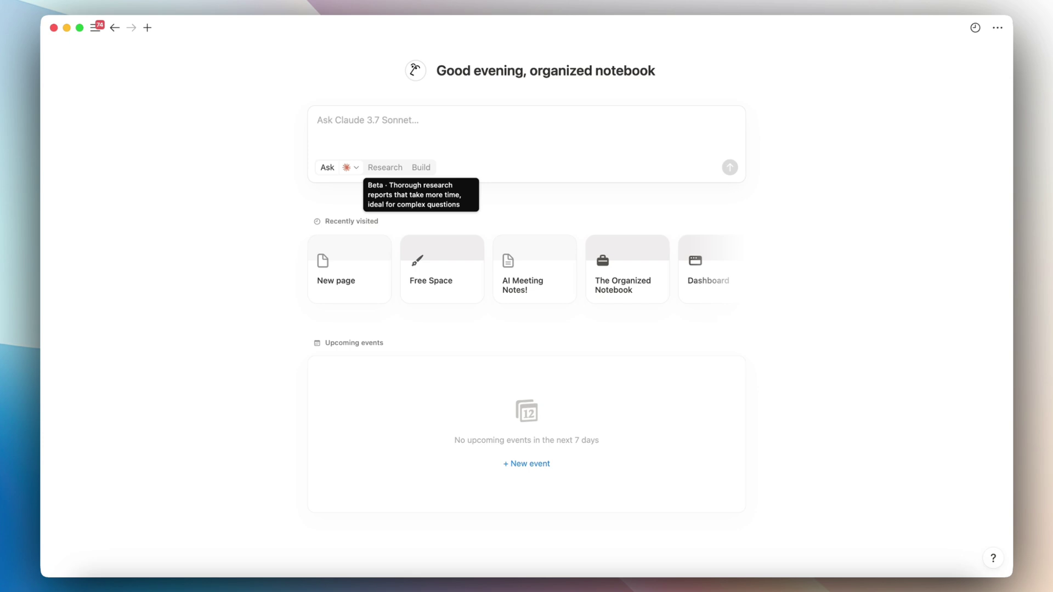
# - In Research mode, request a report on The Organized Notebook's 2025 updates from workspace and web sources
pyautogui.click(385, 168)
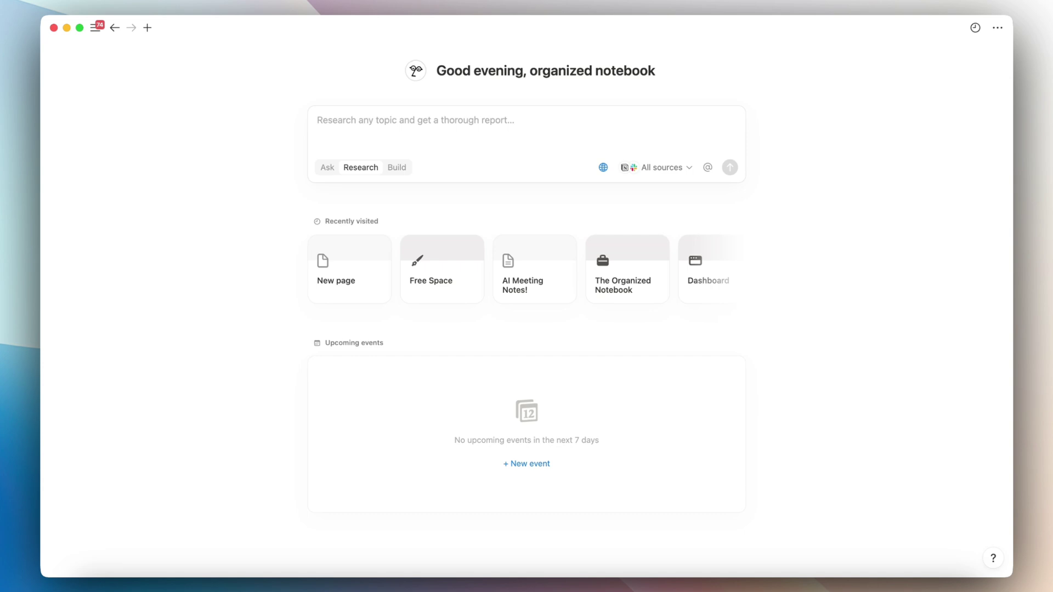
pyautogui.click(438, 125)
pyautogui.write('Create a')
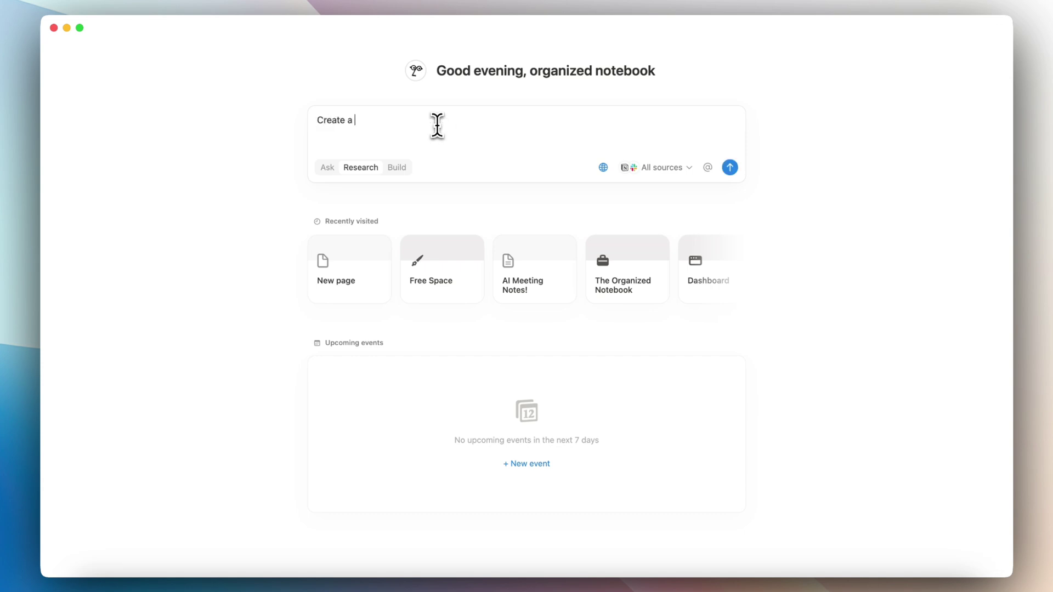
pyautogui.write(' report about the 2025 updates in the organized notebook using both workspace and web sources')
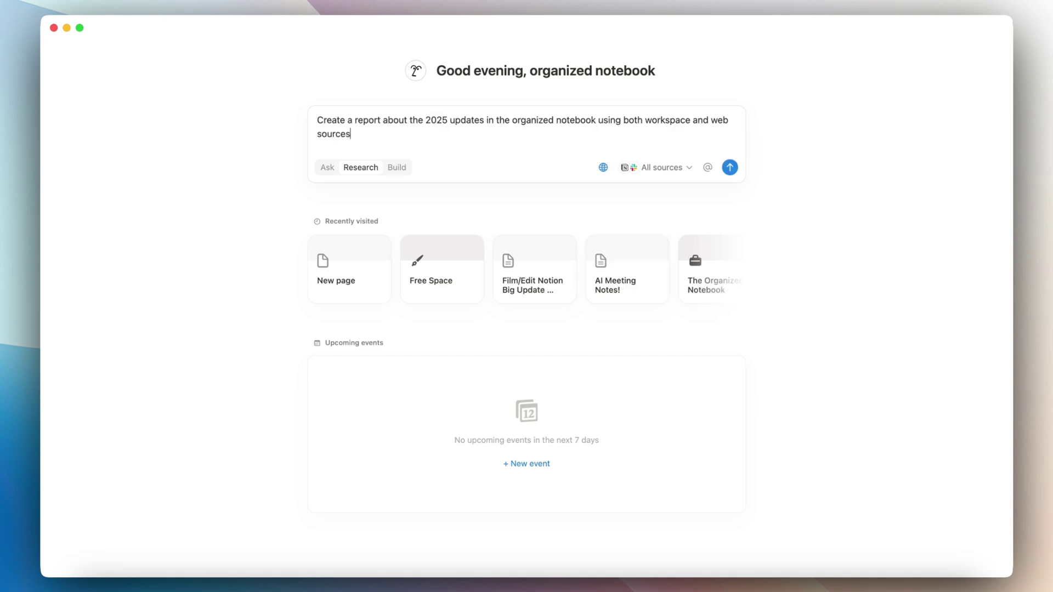
pyautogui.press('Return')
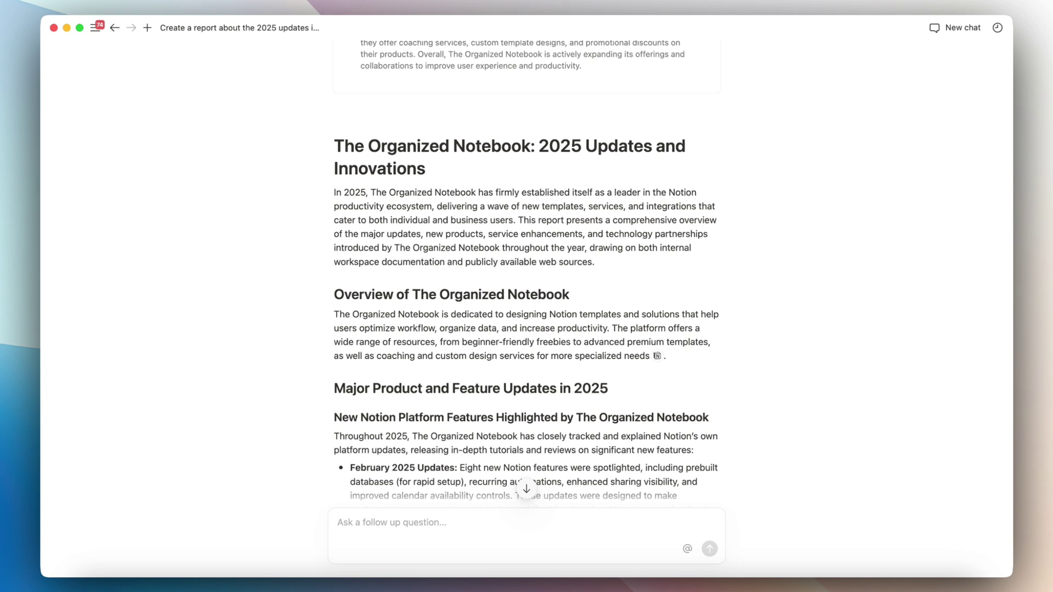
# - Scroll down through the generated research report
pyautogui.scroll(-4, 737, 264)
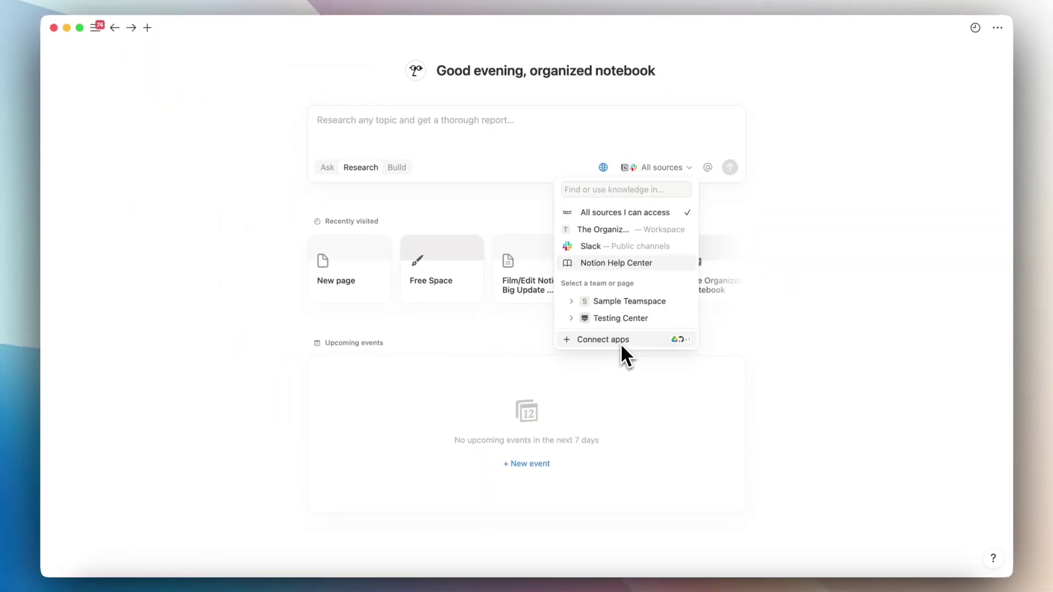
# - Reopen the knowledge-sources list and go to Connect apps for Slack, GitHub and Jira connectors
pyautogui.click(666, 169)
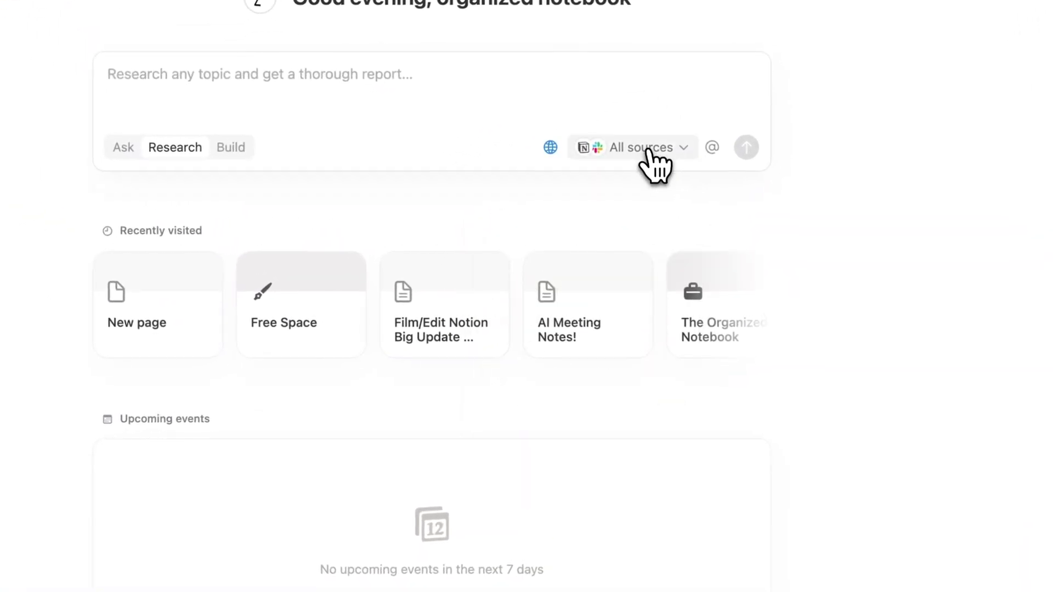
pyautogui.click(650, 150)
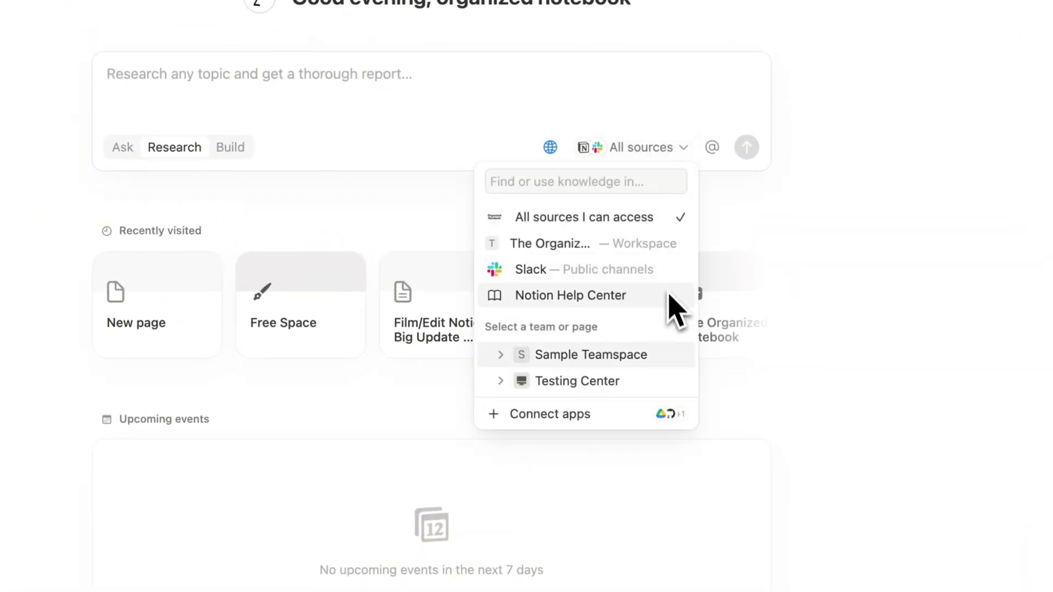
pyautogui.click(587, 414)
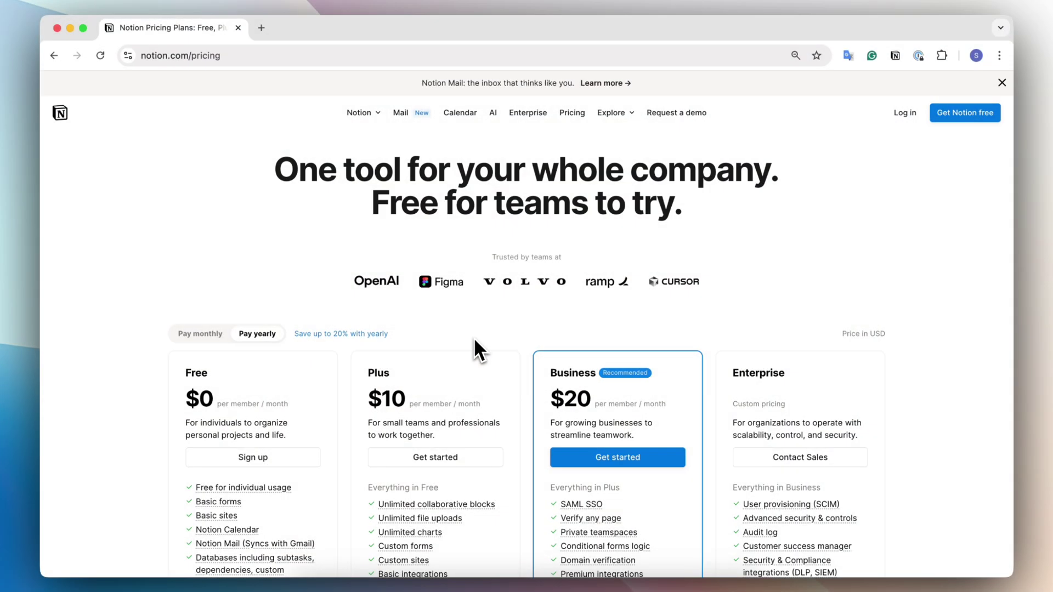
# - Scroll to the plan cards and compare monthly pricing, then return to yearly ($10 Plus, $20 Business)
pyautogui.scroll(-2, 475, 338)
pyautogui.scroll(-3, 475, 339)
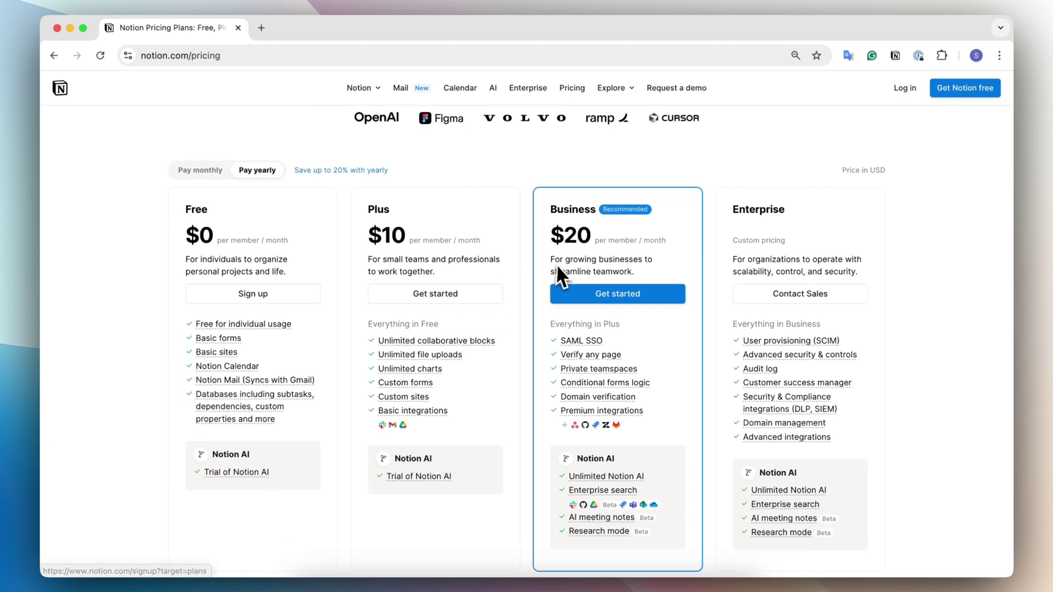
pyautogui.scroll(-1, 580, 258)
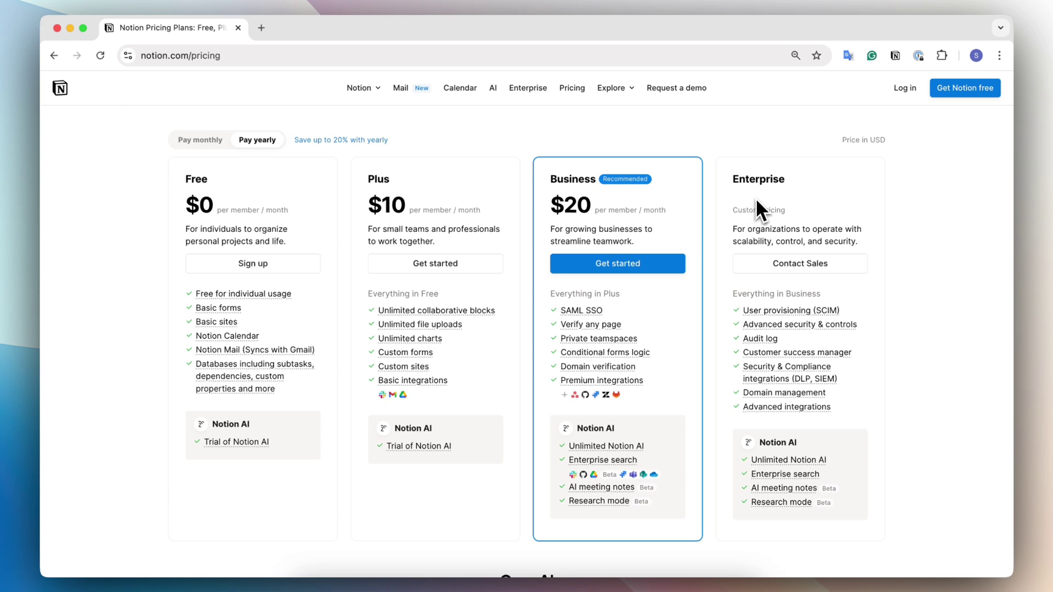
pyautogui.click(207, 141)
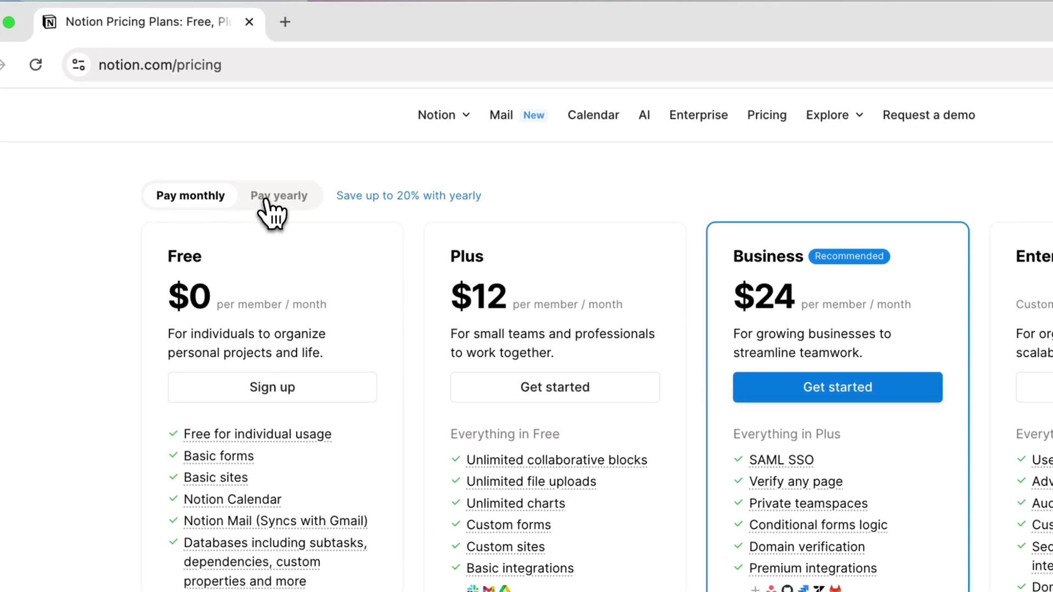
pyautogui.click(262, 187)
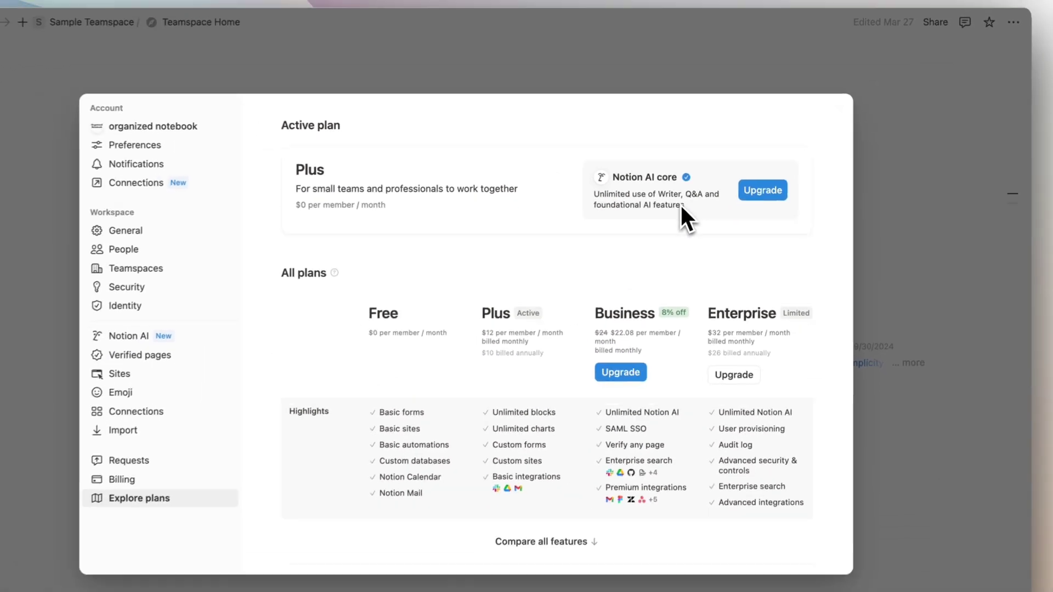
pyautogui.scroll(-3, 683, 217)
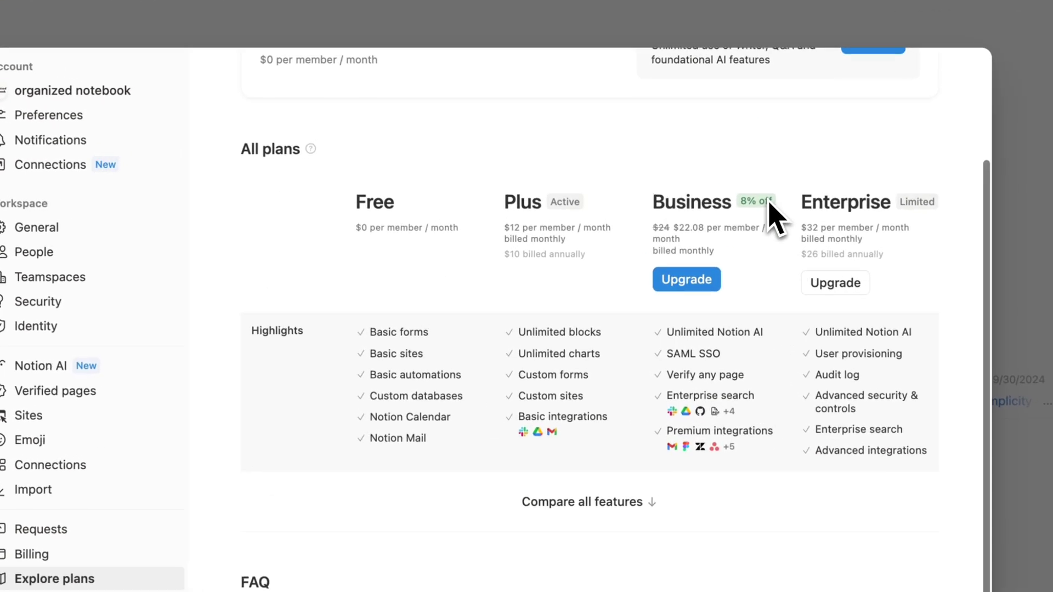
pyautogui.scroll(3, 771, 208)
pyautogui.moveTo(775, 158)
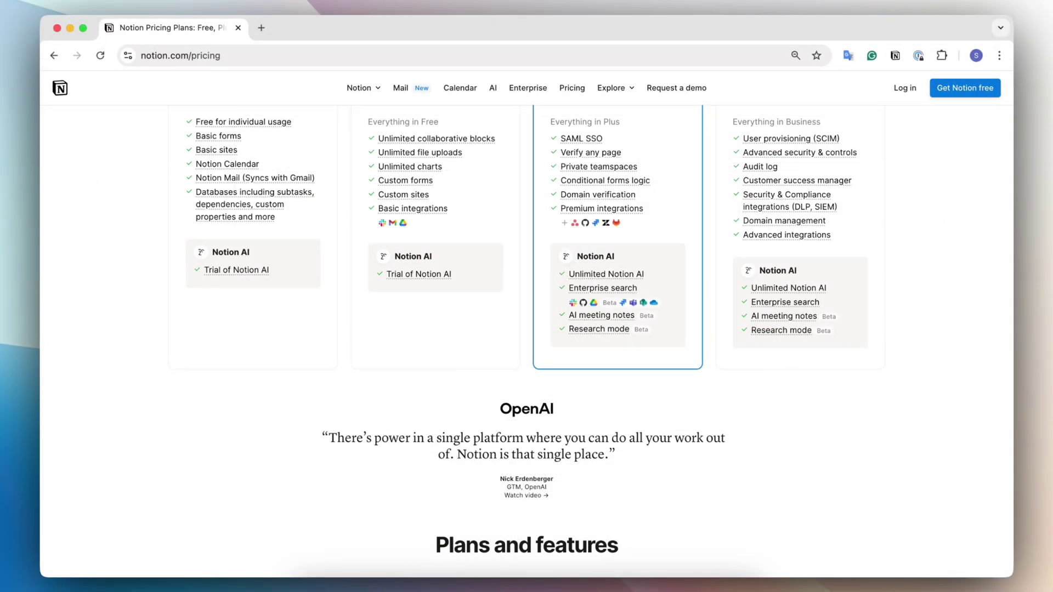
# - Scroll the pricing page to the Notion AI Core row of the Plans and features table
pyautogui.scroll(-10, 681, 435)
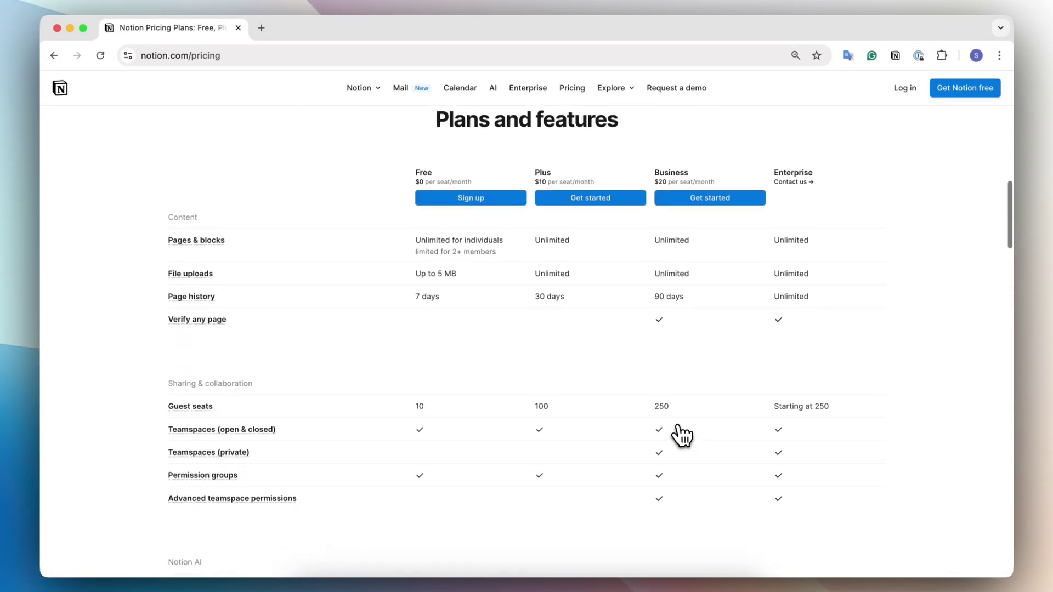
pyautogui.scroll(-5, 682, 435)
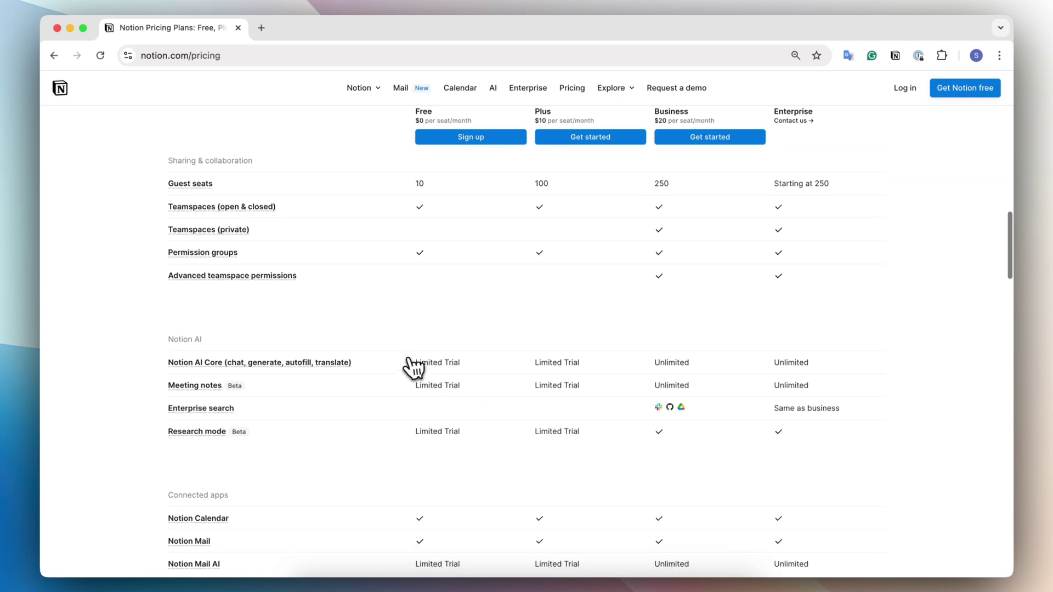
pyautogui.moveTo(334, 373)
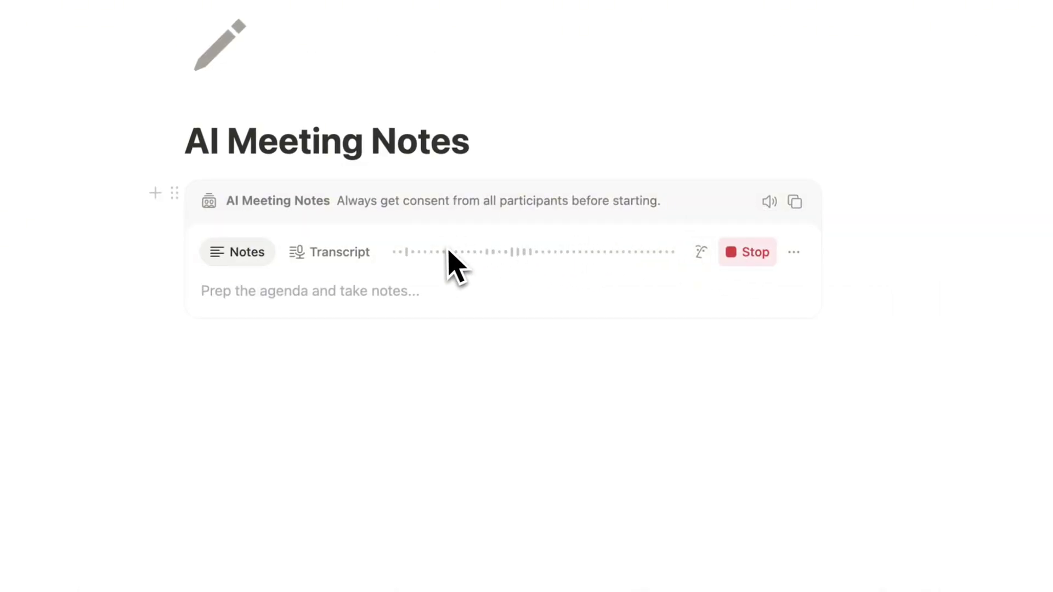
# - View the meeting's live transcript and switch the AI model to Claude 3.7 Sonnet
pyautogui.click(343, 254)
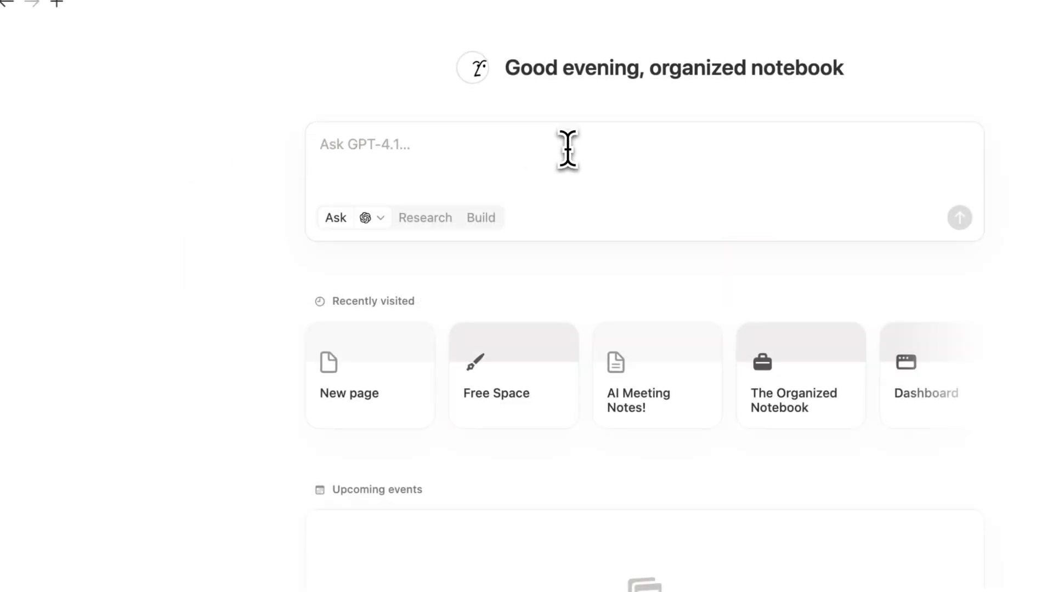
pyautogui.click(383, 220)
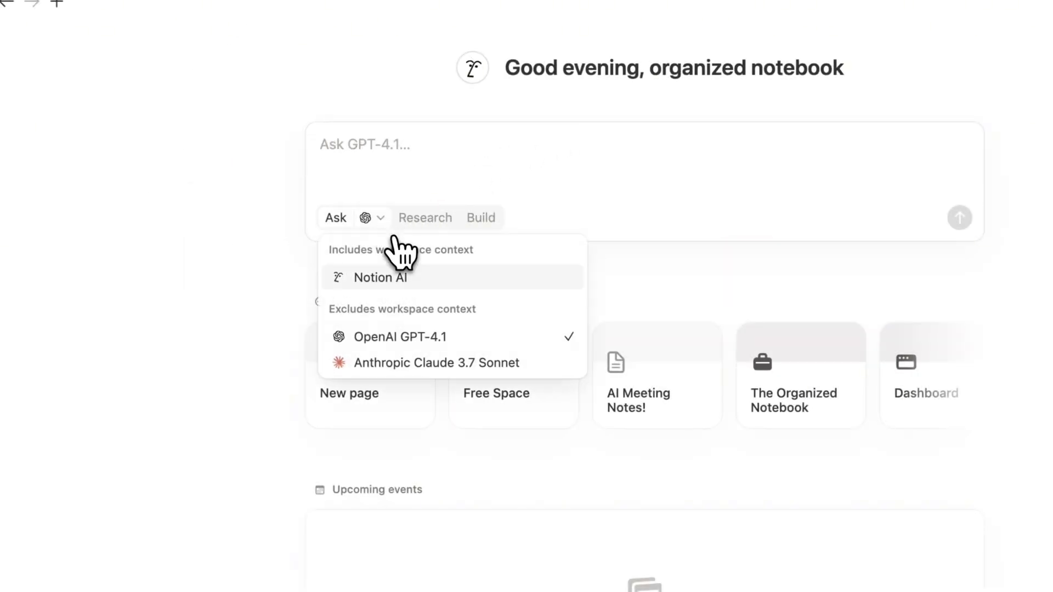
pyautogui.click(513, 363)
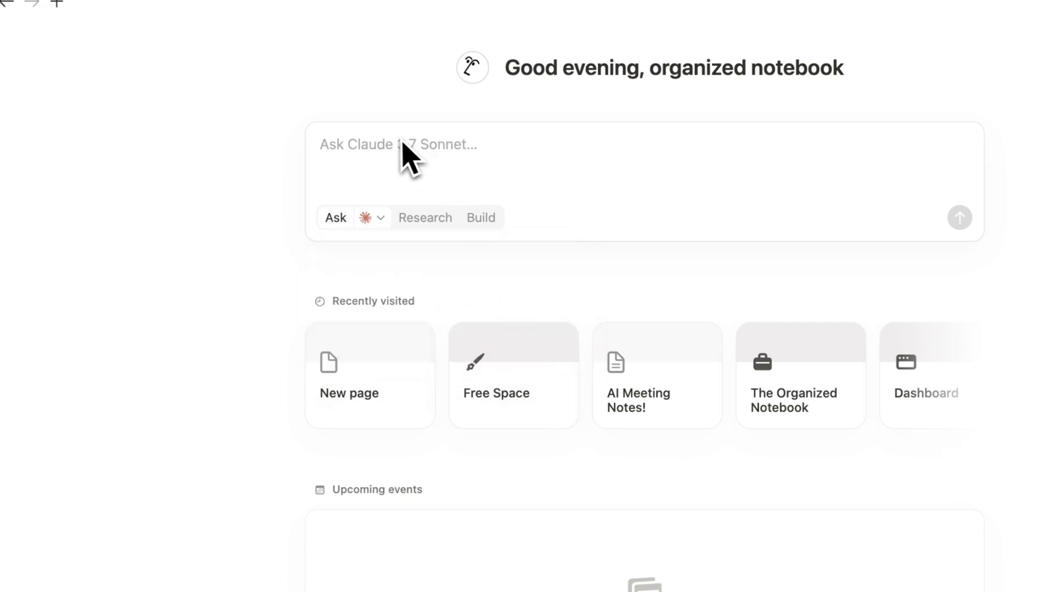
# - Switch to Research mode and enter a prompt for a report on The Organized Notebook's 2025 updates
pyautogui.click(425, 218)
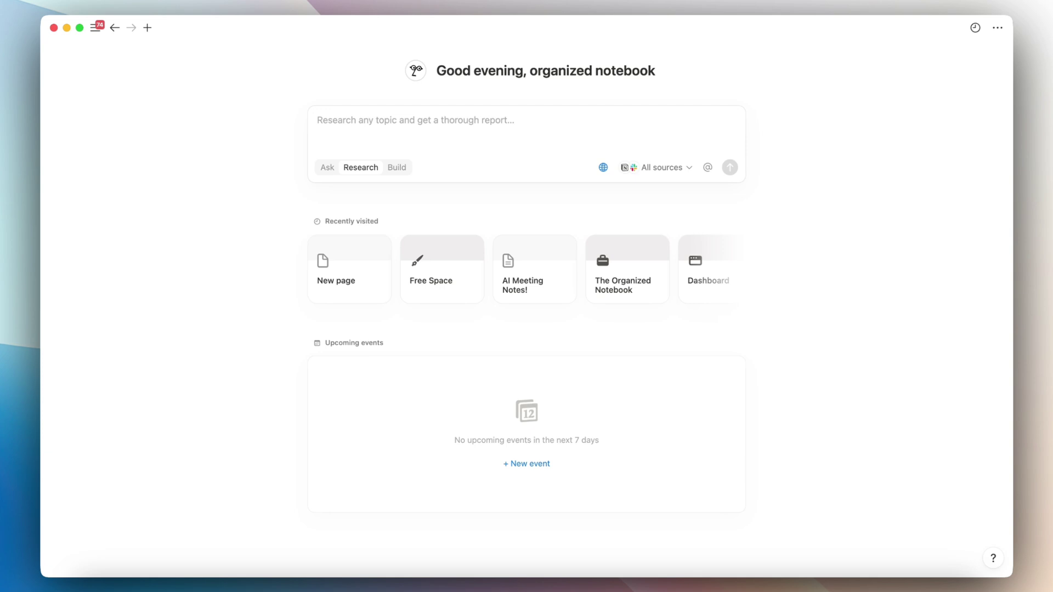
pyautogui.write('Create a report about')
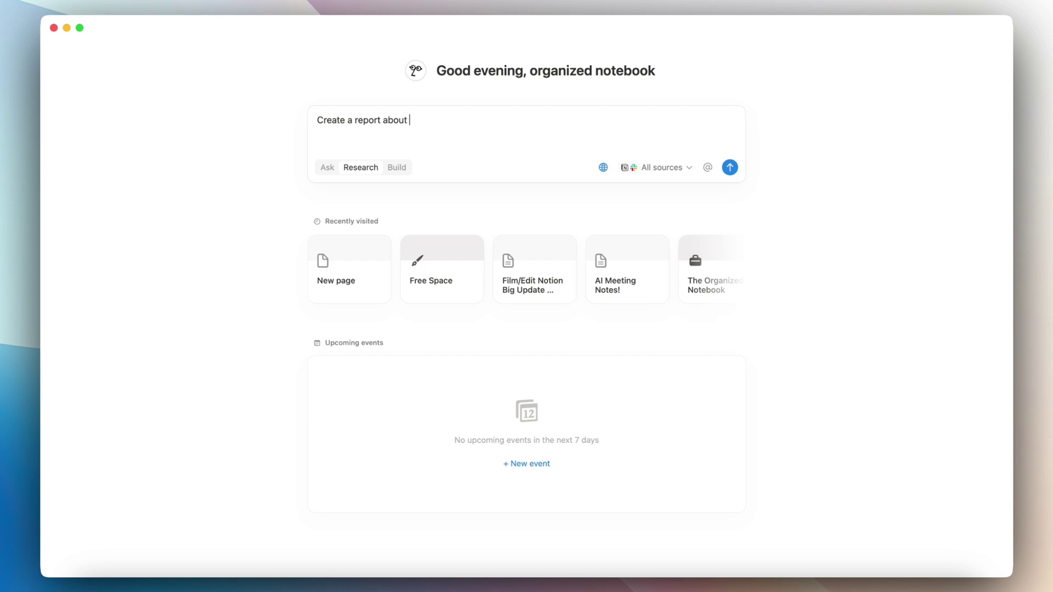
pyautogui.write('the 2025 updates in the organized notebook using both workspace and web sources')
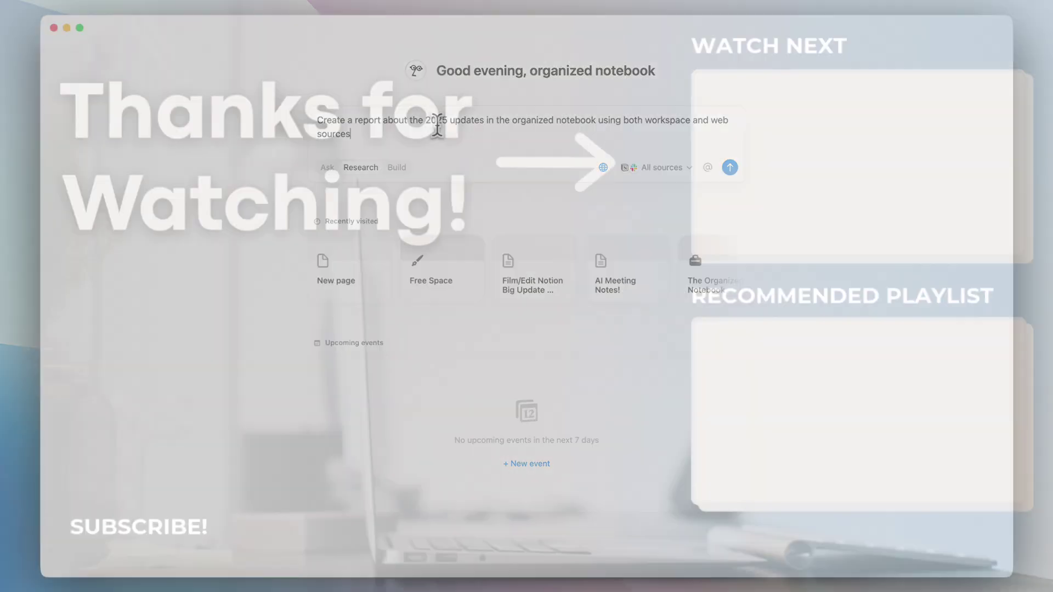